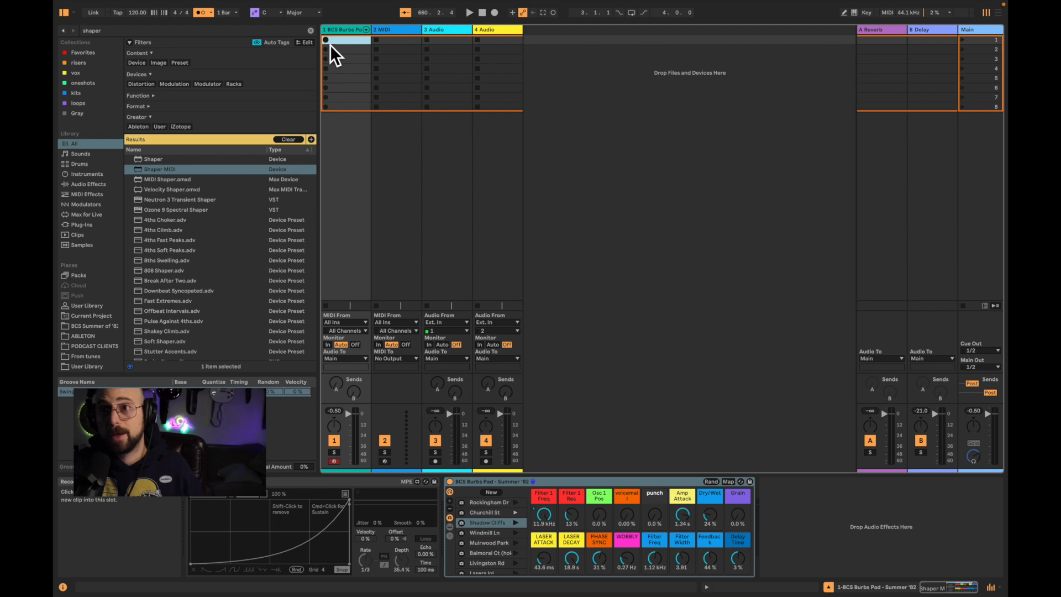
# Record a MIDI clip into the first slot of the BCS Burbs Pad track.
pyautogui.click(331, 41)
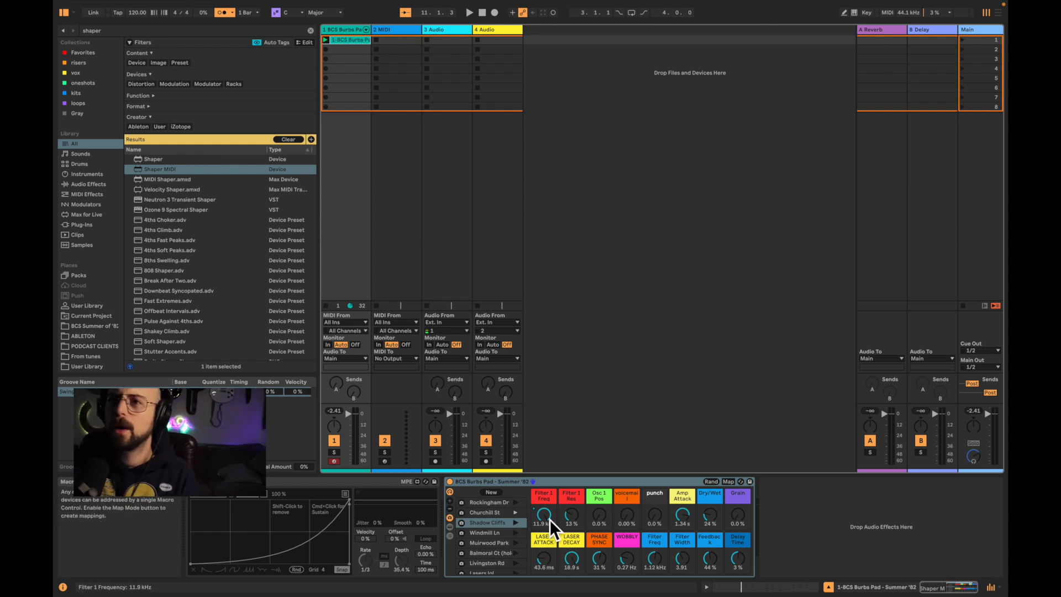
# While the clip plays, set the Burbs Pad's Filter 1 Freq to 749 Hz and LASER ATTACK to 5.27 s.
pyautogui.press('space')
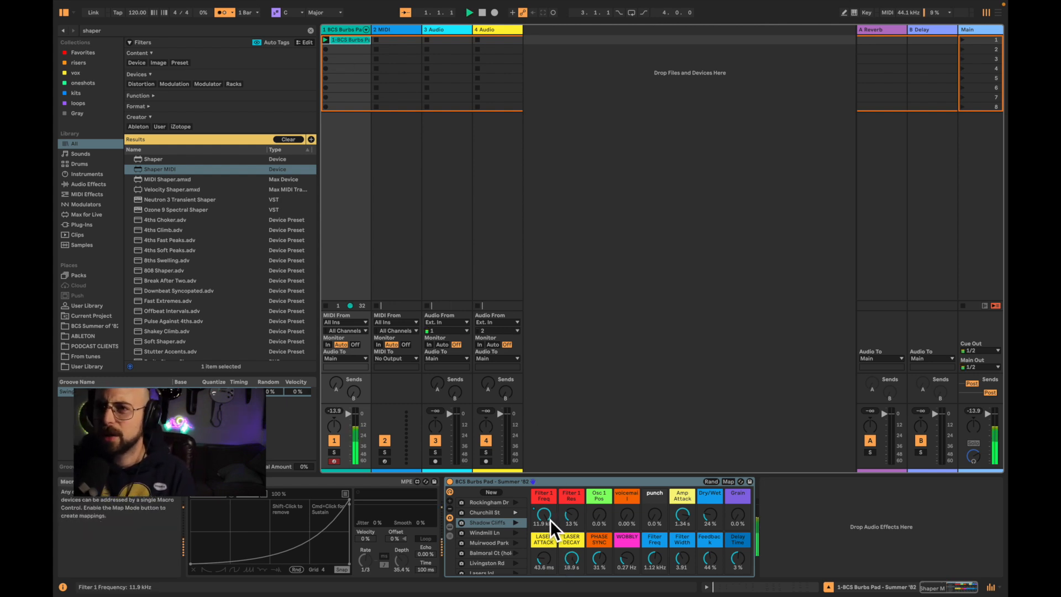
pyautogui.moveTo(551, 520); pyautogui.dragTo(551, 533)
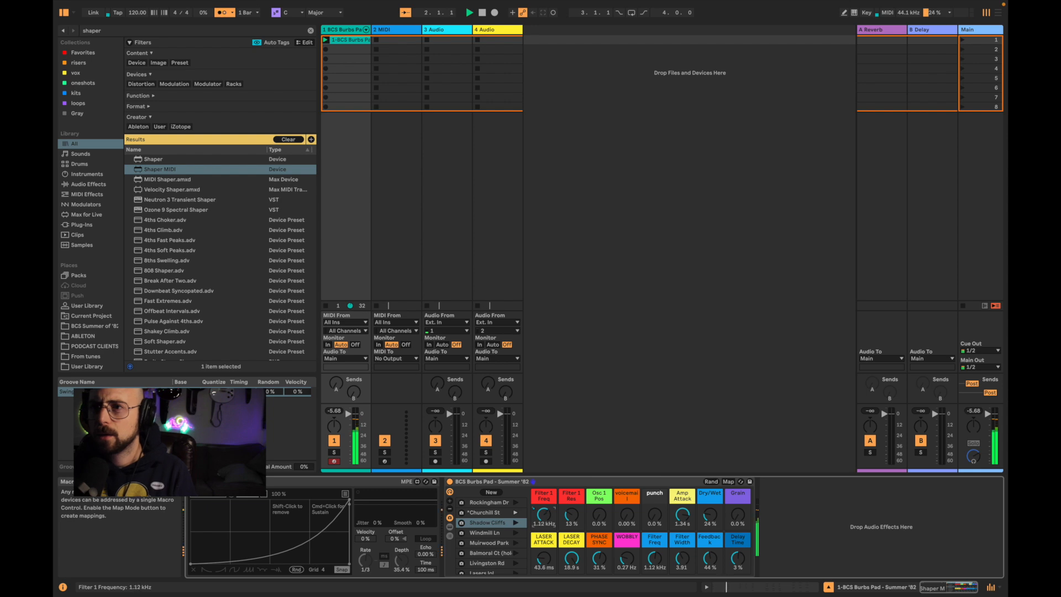
pyautogui.moveTo(551, 534); pyautogui.dragTo(550, 547)
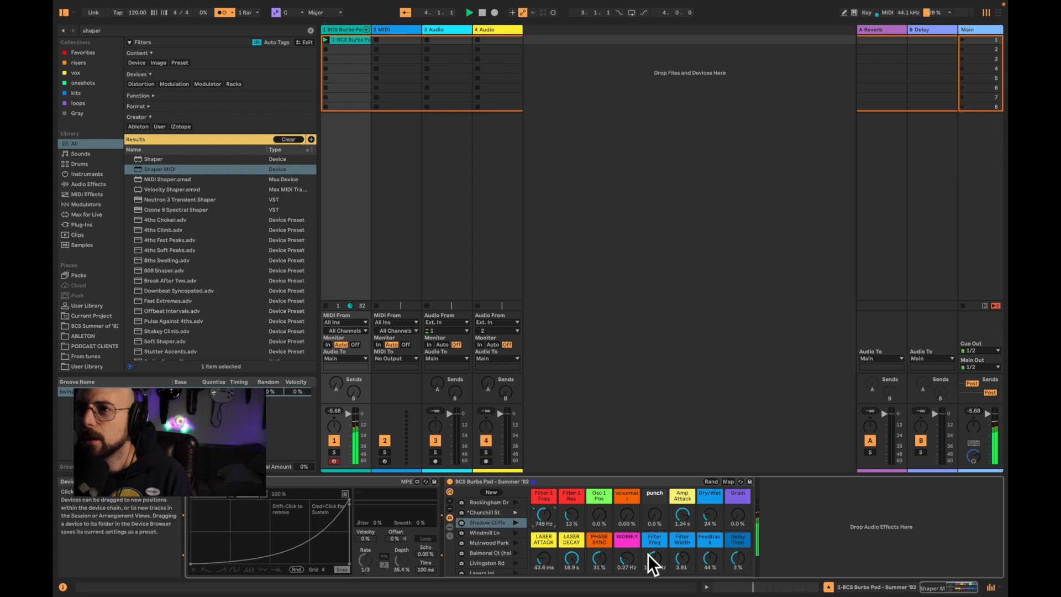
pyautogui.moveTo(546, 566); pyautogui.dragTo(546, 531)
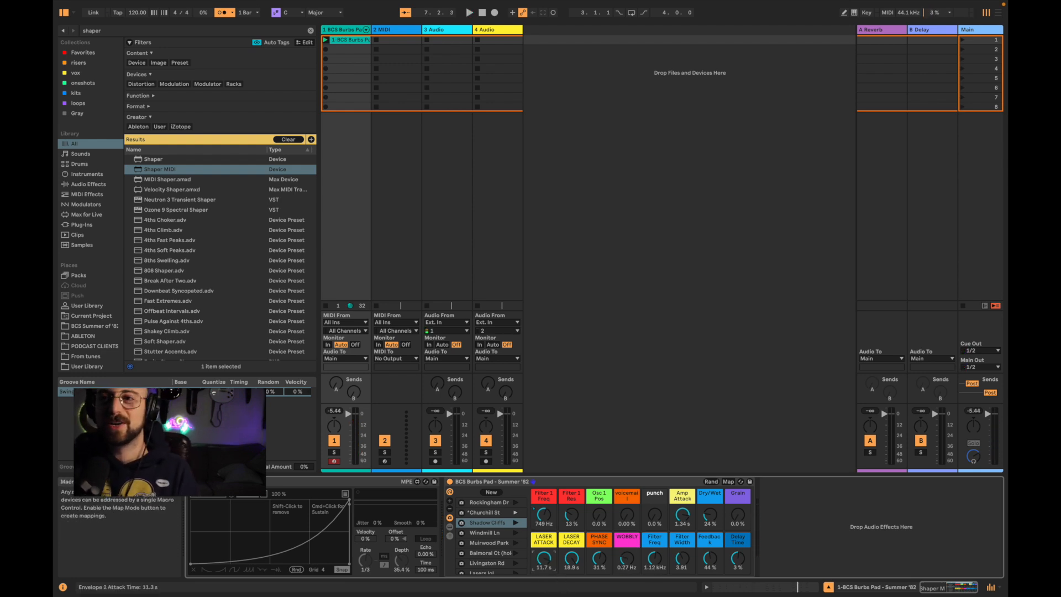
pyautogui.press('space')
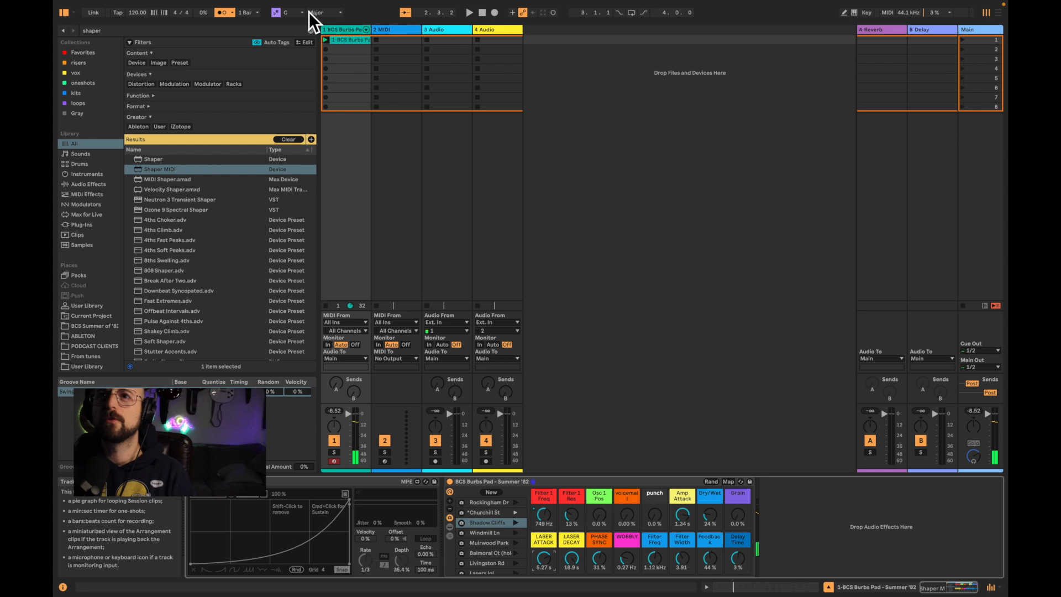
# Turn off the metronome and copy the recorded Burbs Pad clip into the first slot of the 2 MIDI track.
pyautogui.click(222, 12)
pyautogui.click(398, 33)
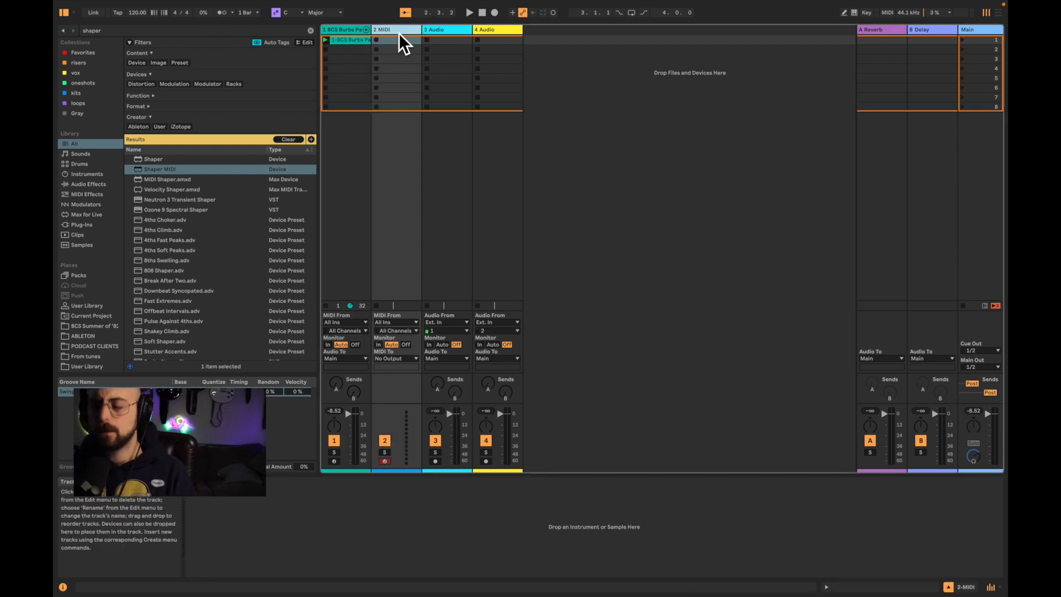
pyautogui.click(356, 39)
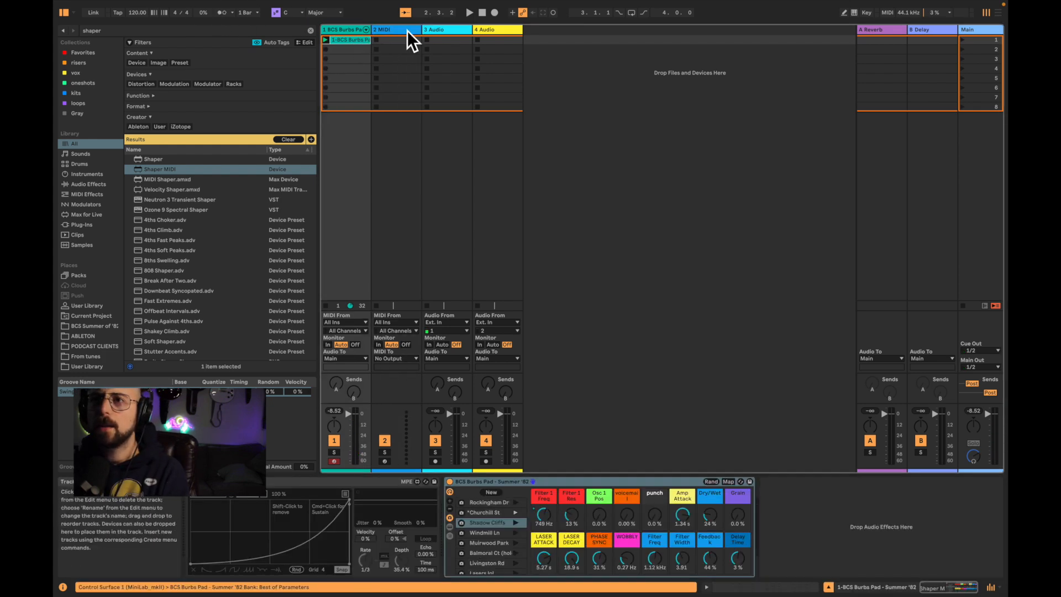
pyautogui.moveTo(350, 44); pyautogui.dragTo(395, 45)
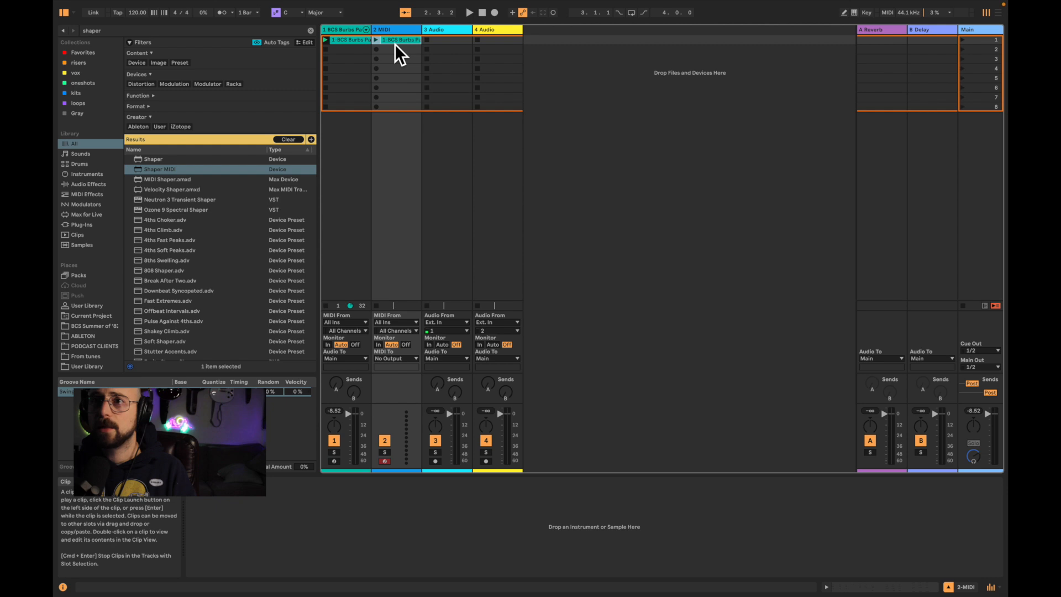
pyautogui.click(402, 45)
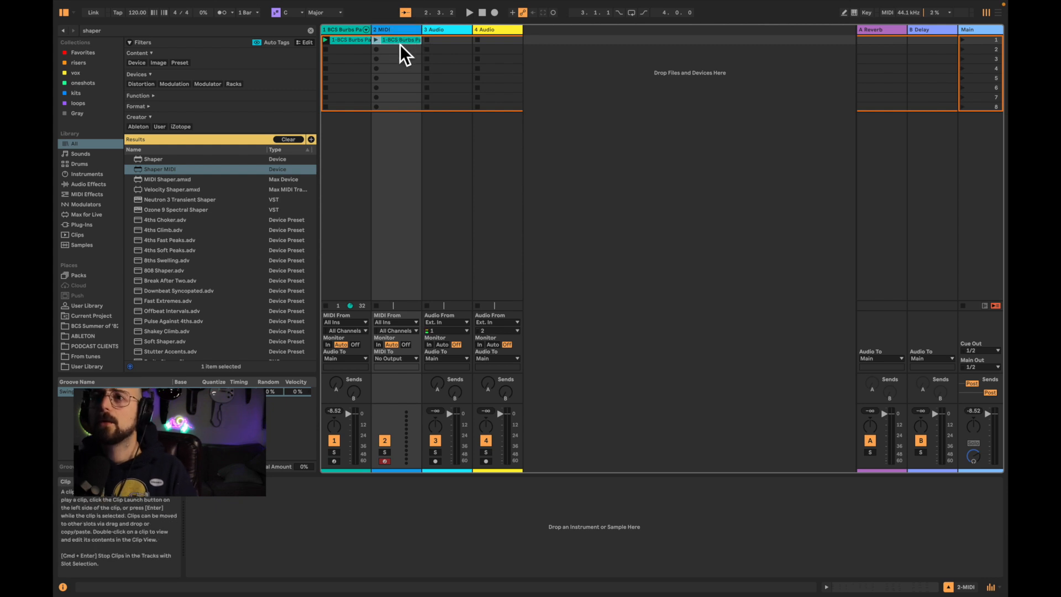
pyautogui.doubleClick(400, 44)
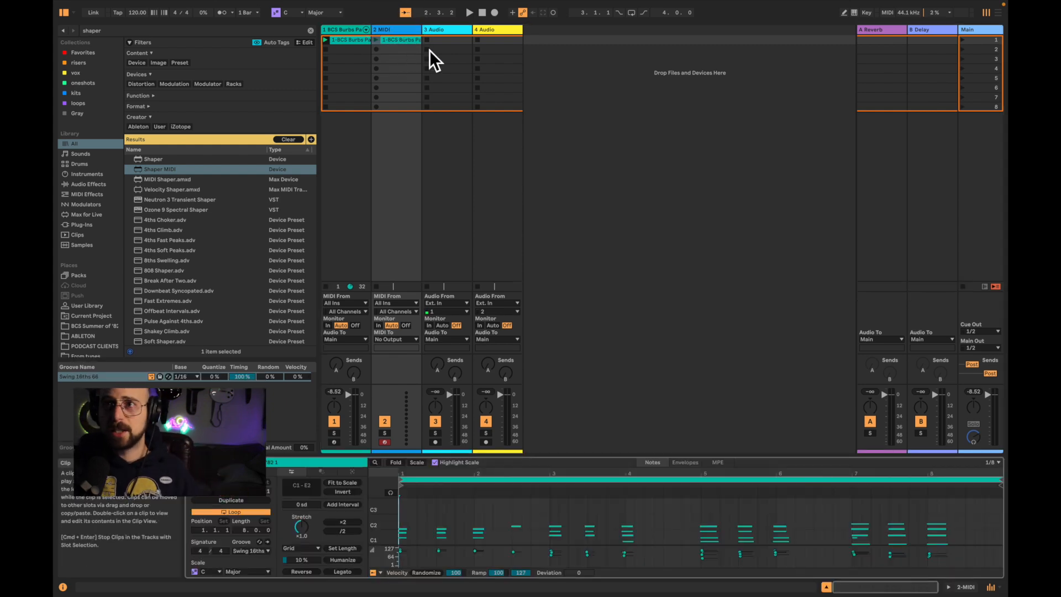
# Search the browser for "summer '82" and load the BCS Space Pad - Summer '82 rack onto the 2 MIDI track.
pyautogui.click(402, 32)
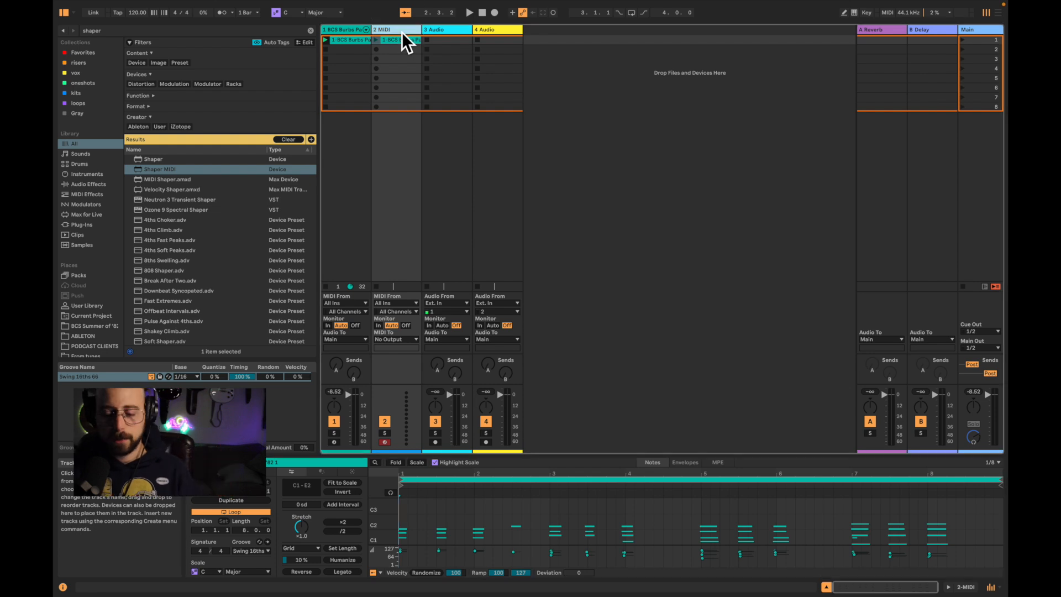
pyautogui.press('super+f')
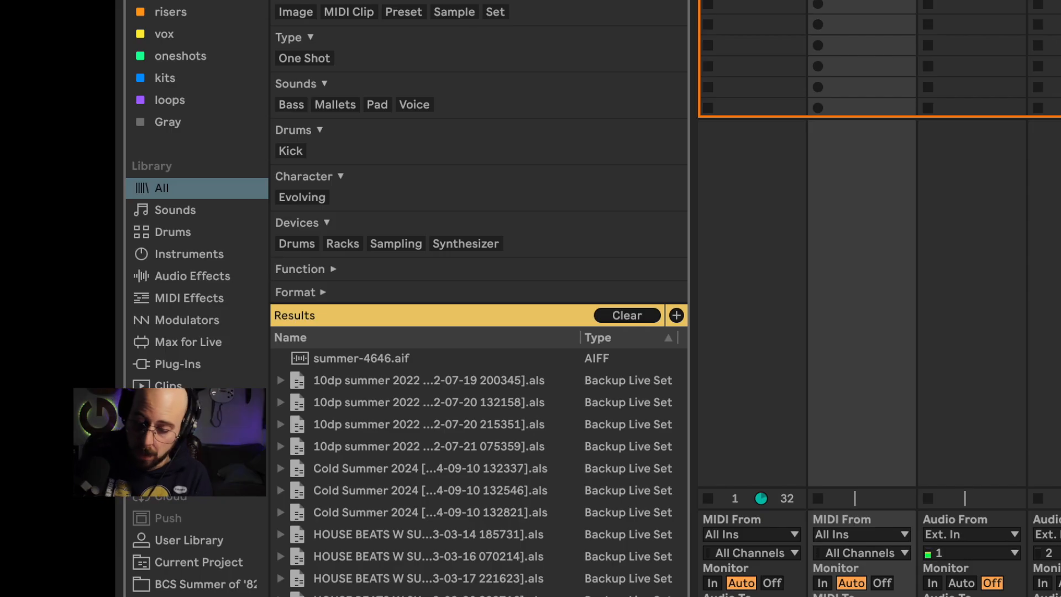
pyautogui.write('82')
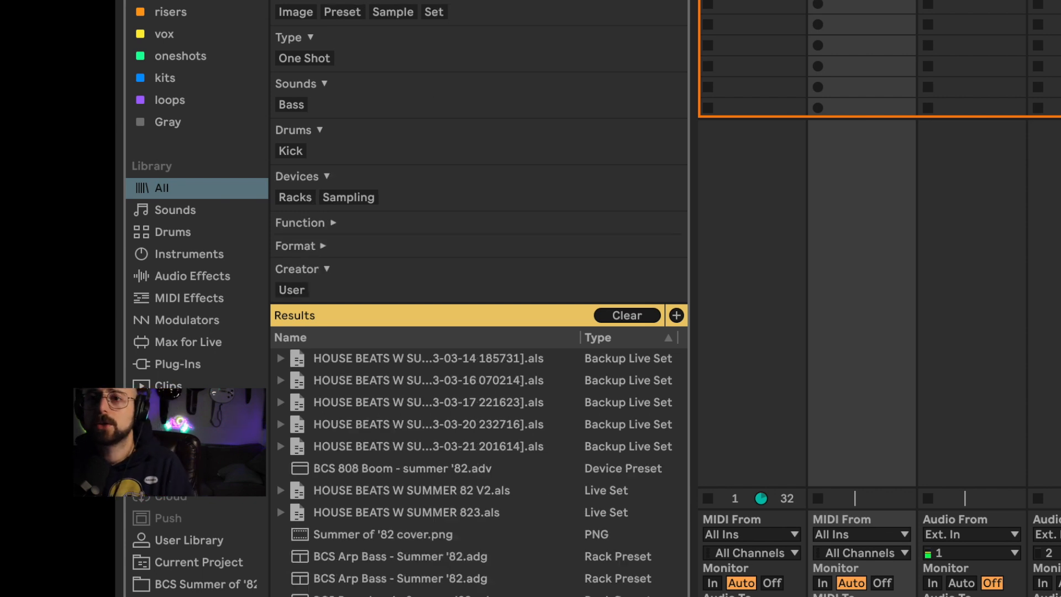
pyautogui.scroll(-5, 485, 569)
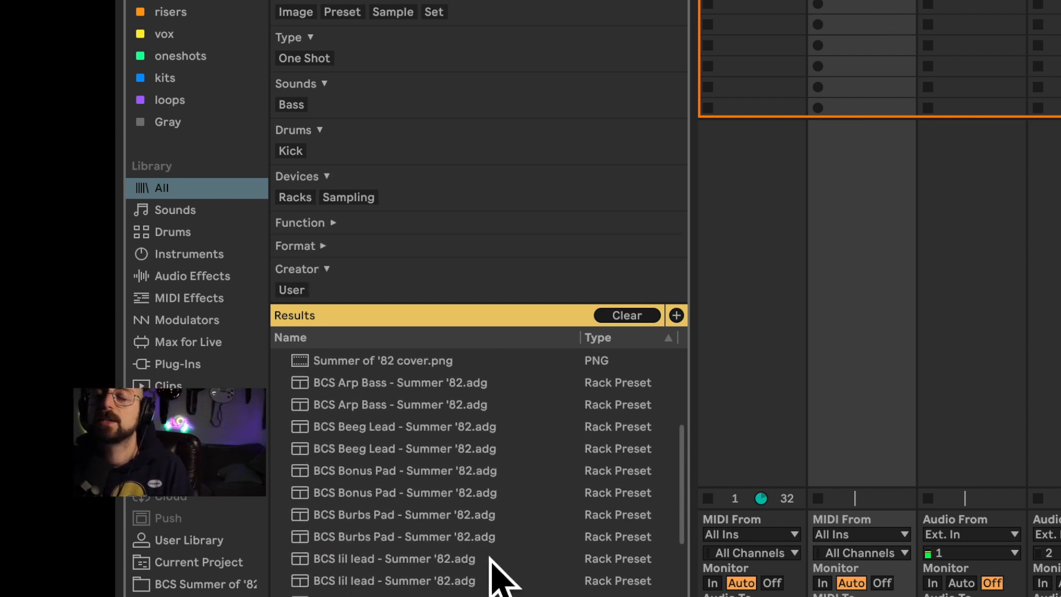
pyautogui.scroll(-3, 481, 573)
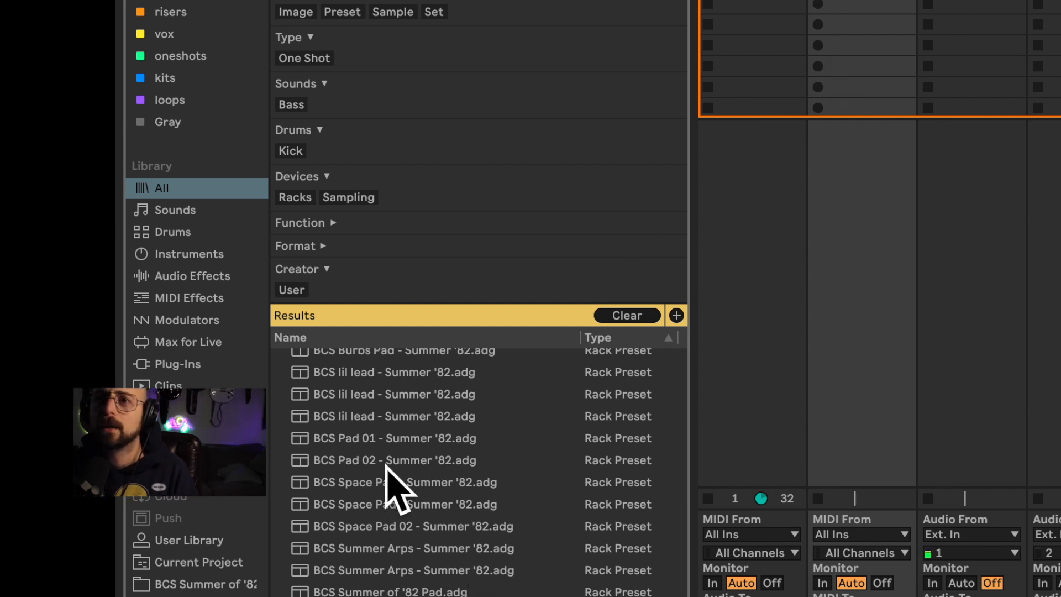
pyautogui.moveTo(382, 489); pyautogui.dragTo(383, 490)
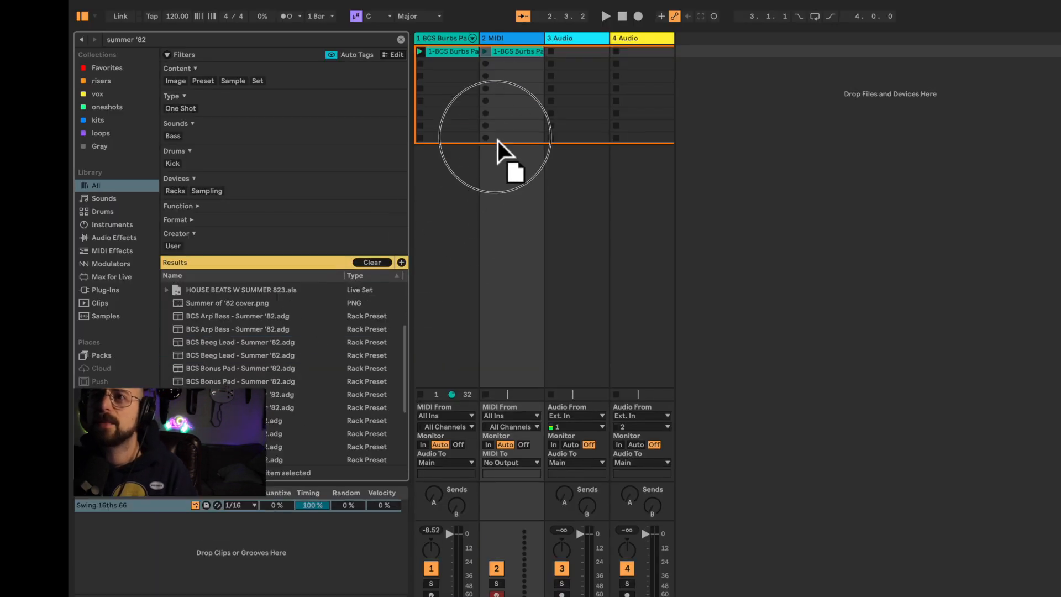
pyautogui.moveTo(503, 154); pyautogui.dragTo(506, 41)
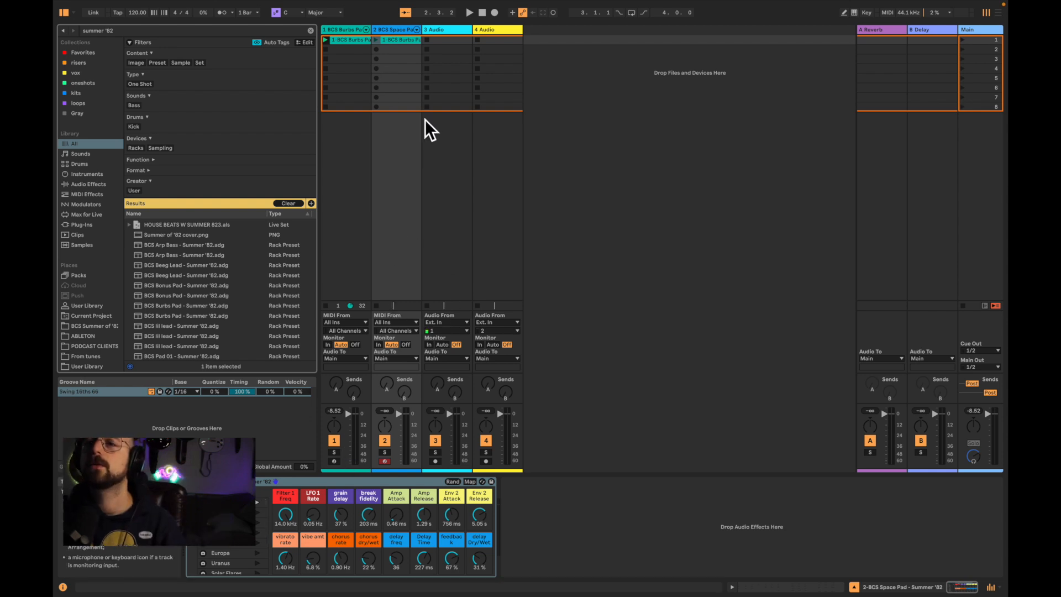
# With track 1 muted and the copied clip playing, set the Space Pad's Amp Attack to 344 ms and Filter 1 Freq to 1.18 kHz.
pyautogui.click(335, 442)
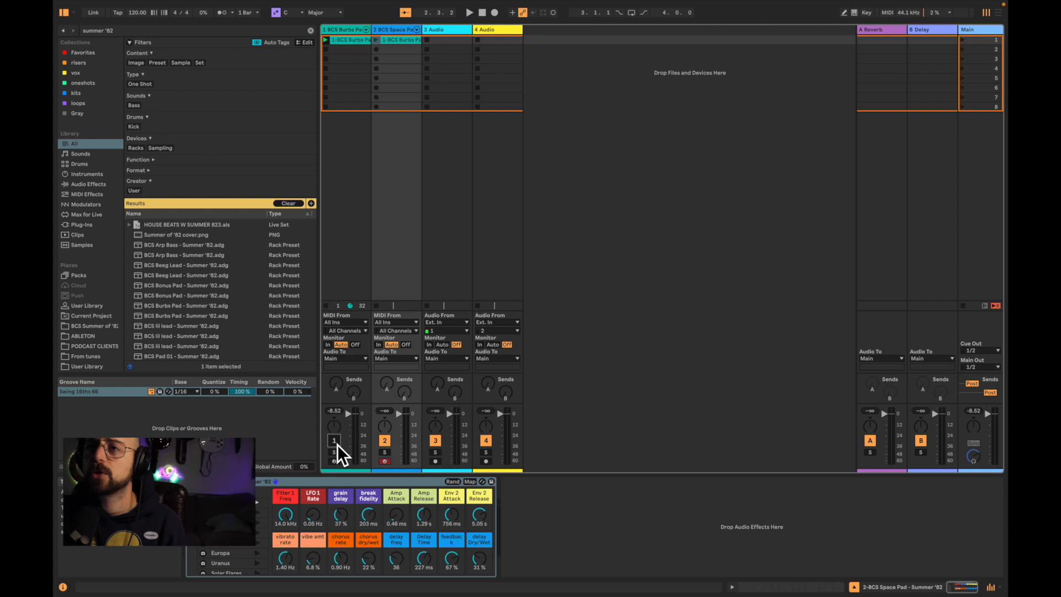
pyautogui.click(379, 46)
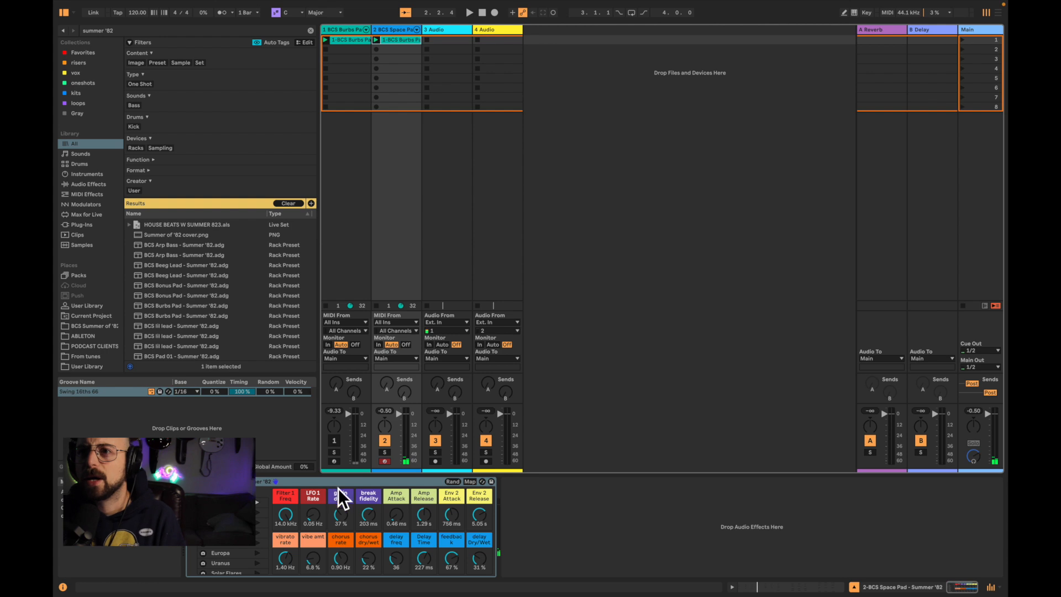
pyautogui.moveTo(400, 520)
pyautogui.mouseDown()
pyautogui.moveTo(400, 486)
pyautogui.moveTo(400, 506)
pyautogui.mouseUp()
pyautogui.moveTo(285, 526); pyautogui.dragTo(285, 552)
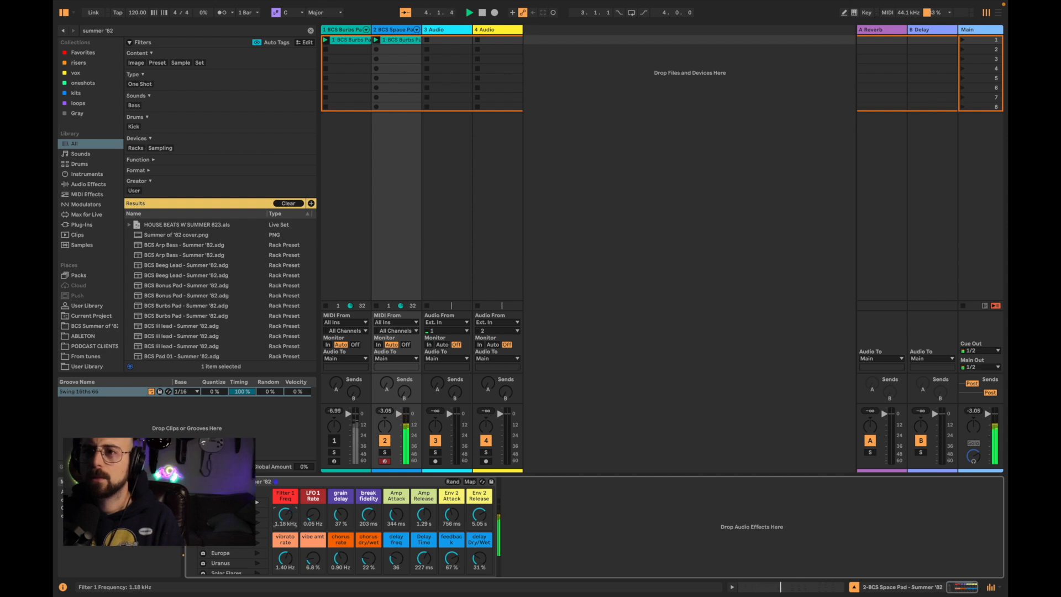
# Unmute track 1 and toggle the Space Pad track's mute to compare the two pads, leaving both tracks active.
pyautogui.click(335, 441)
pyautogui.click(386, 441)
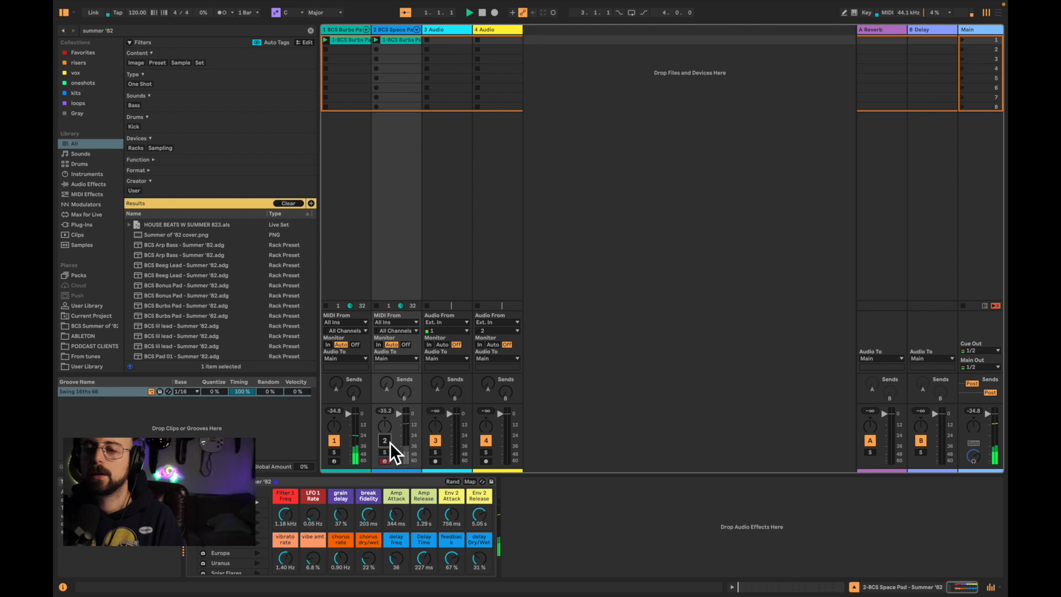
pyautogui.click(385, 441)
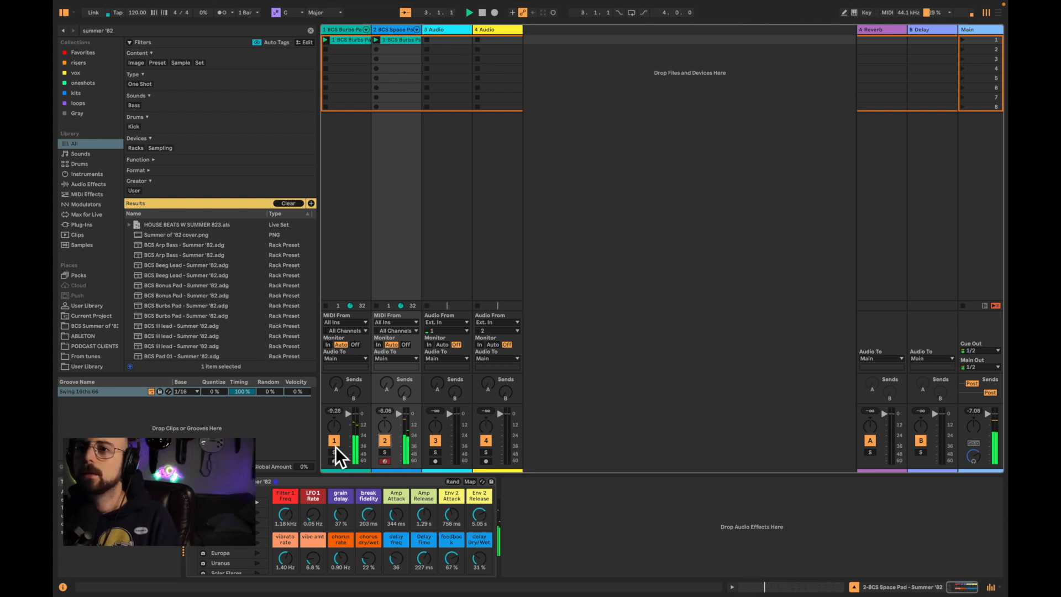
pyautogui.click(383, 438)
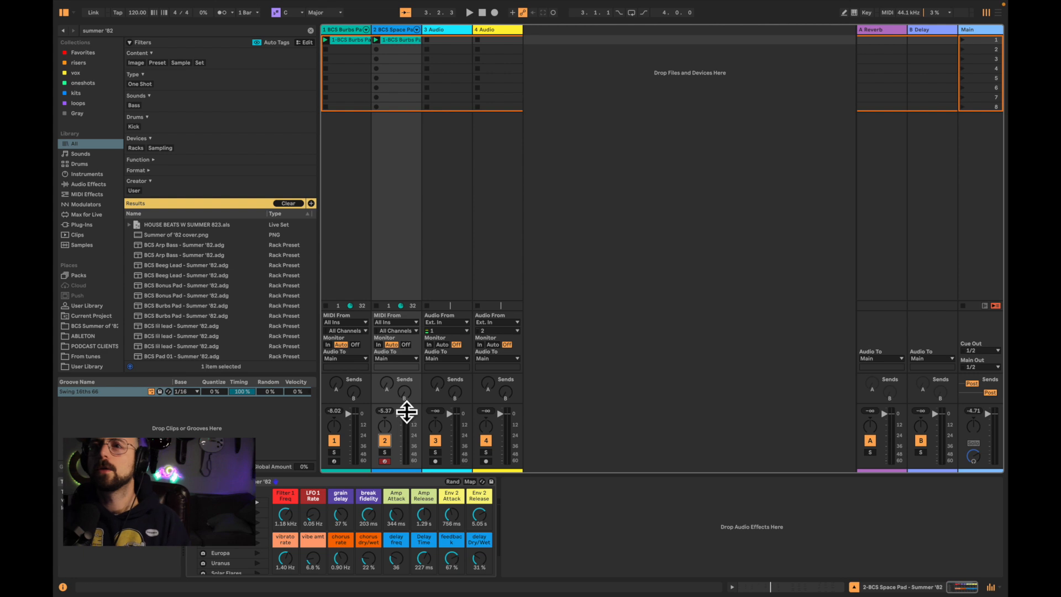
# Search the browser for "arpeggiat" and add the Arpeggiator device to the Space Pad track.
pyautogui.press('super+f')
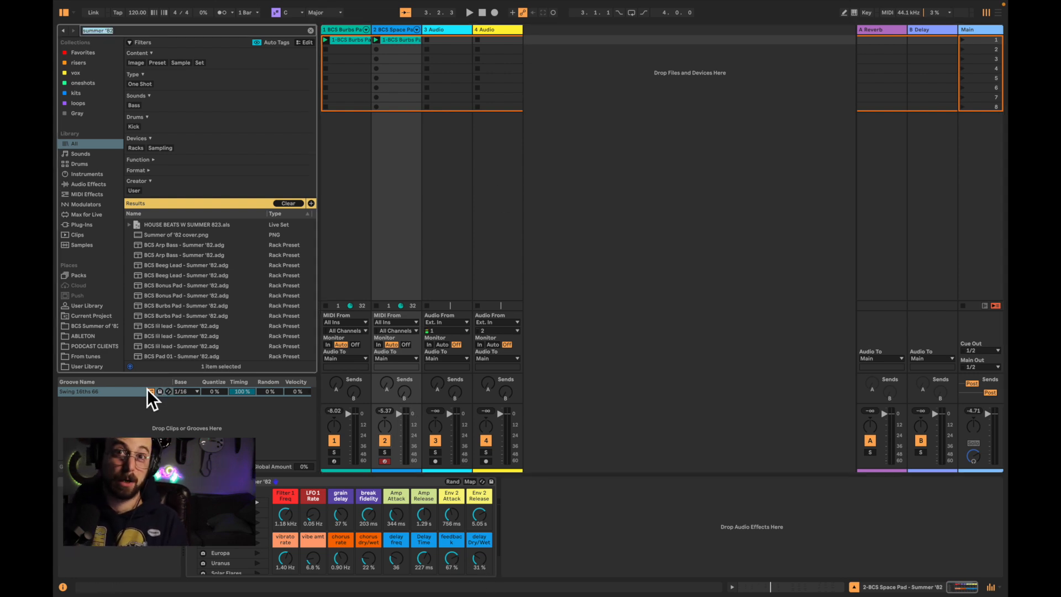
pyautogui.write('arpeggiat')
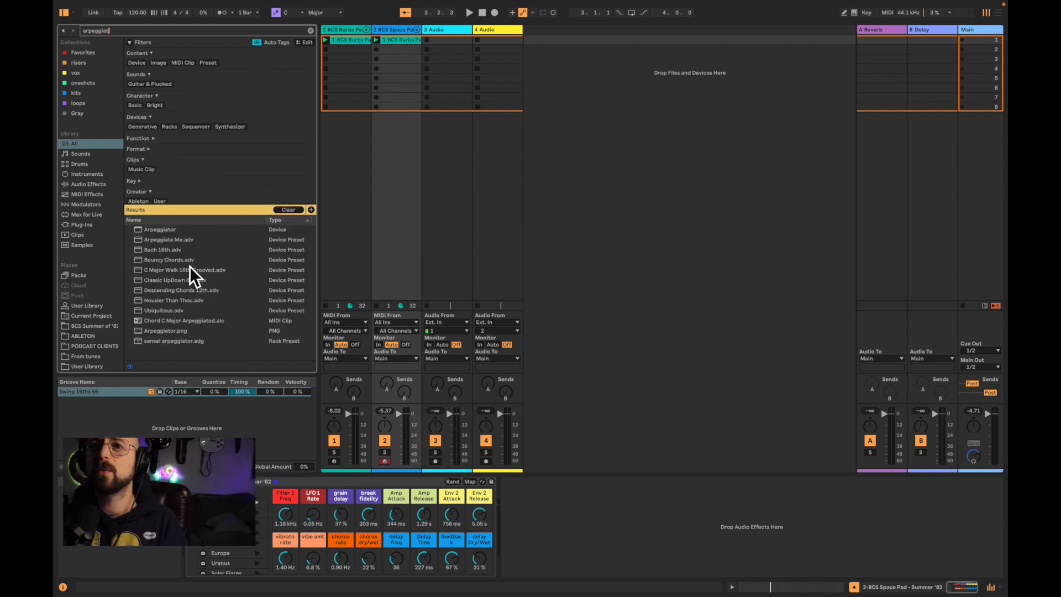
pyautogui.moveTo(173, 231); pyautogui.dragTo(619, 530)
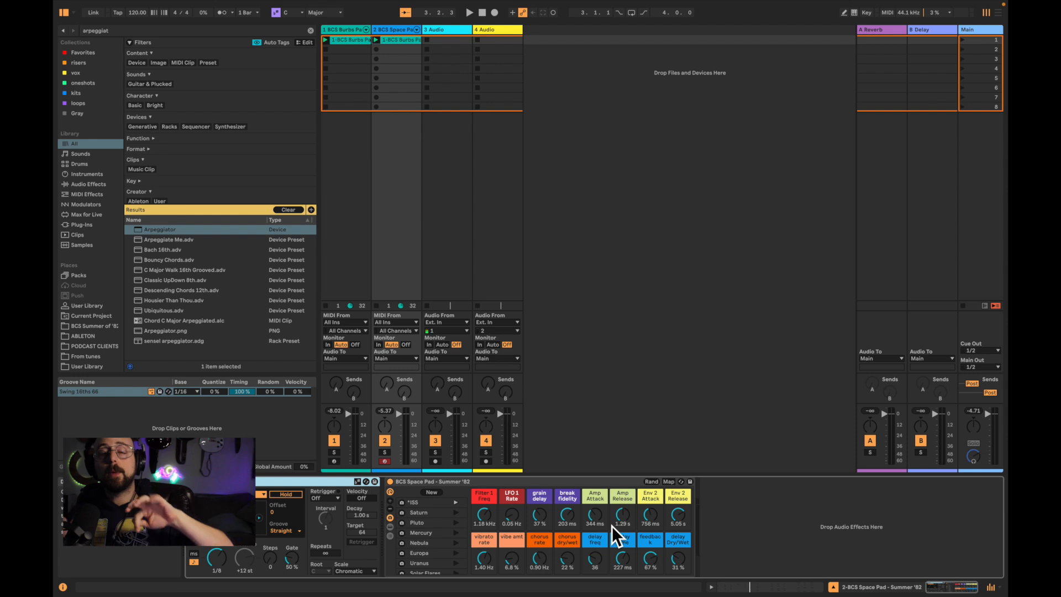
# Mute track 1 and set the Arpeggiator's rate to 1/6 while the Space Pad clip plays.
pyautogui.click(334, 441)
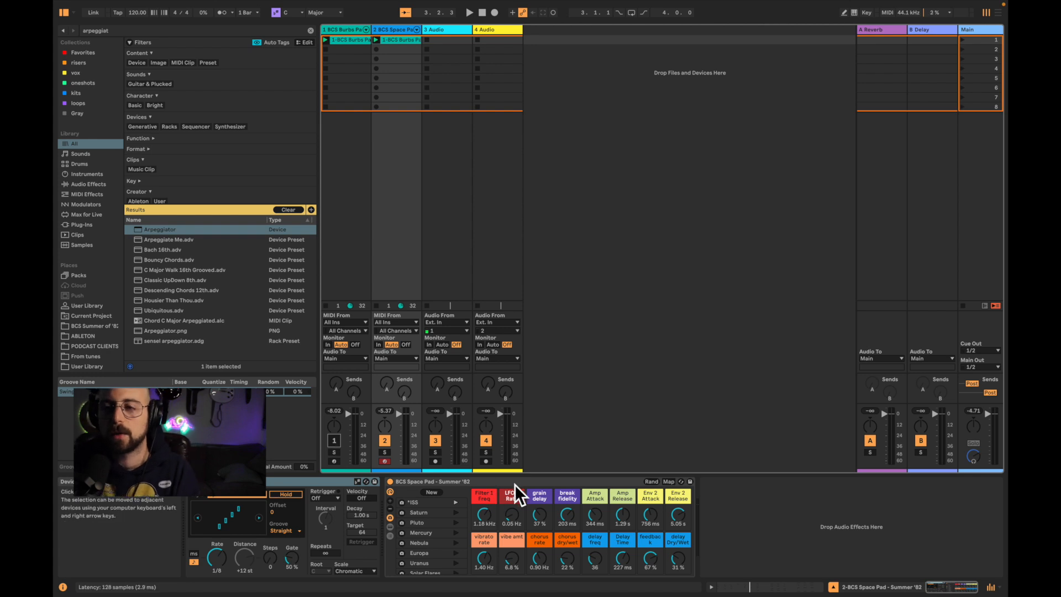
pyautogui.press('space')
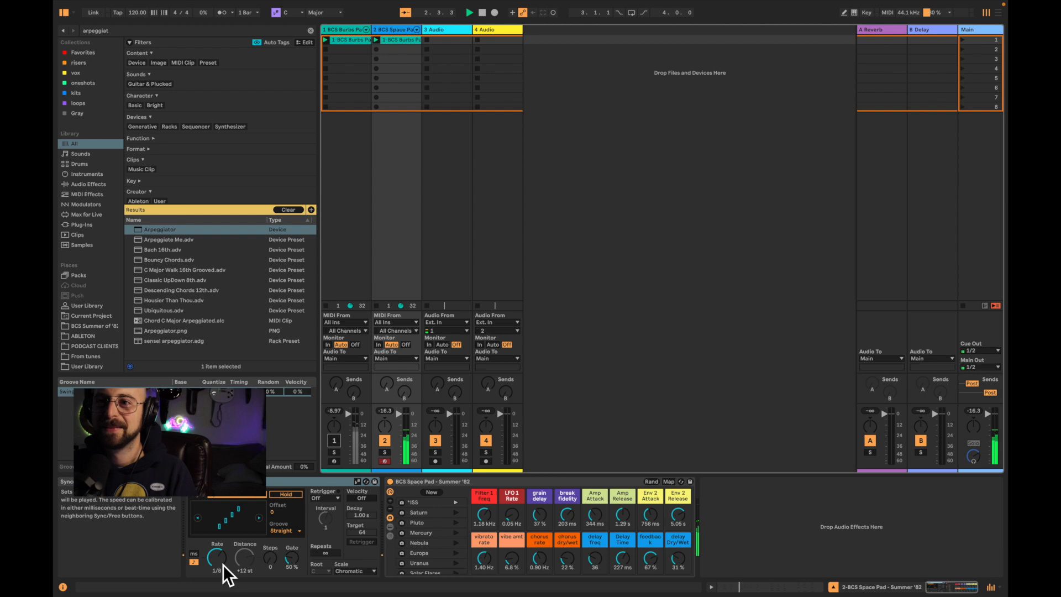
pyautogui.moveTo(229, 570)
pyautogui.mouseDown()
pyautogui.moveTo(229, 550)
pyautogui.moveTo(228, 574)
pyautogui.mouseUp()
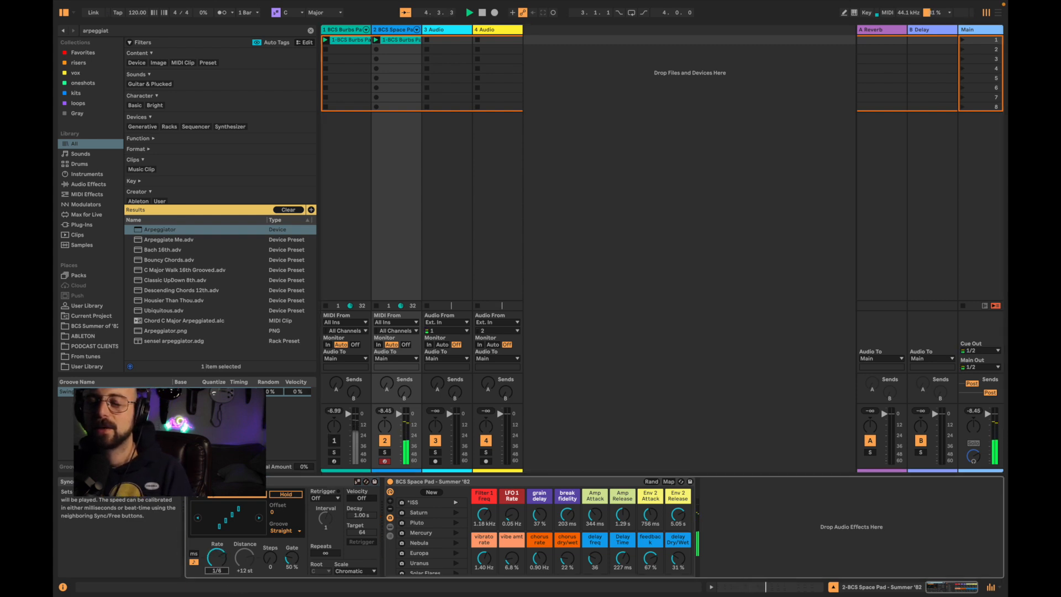
# Apply Legato to all notes in the Space Pad clip so each chord is held until the next one.
pyautogui.click(396, 42)
pyautogui.press('super+a')
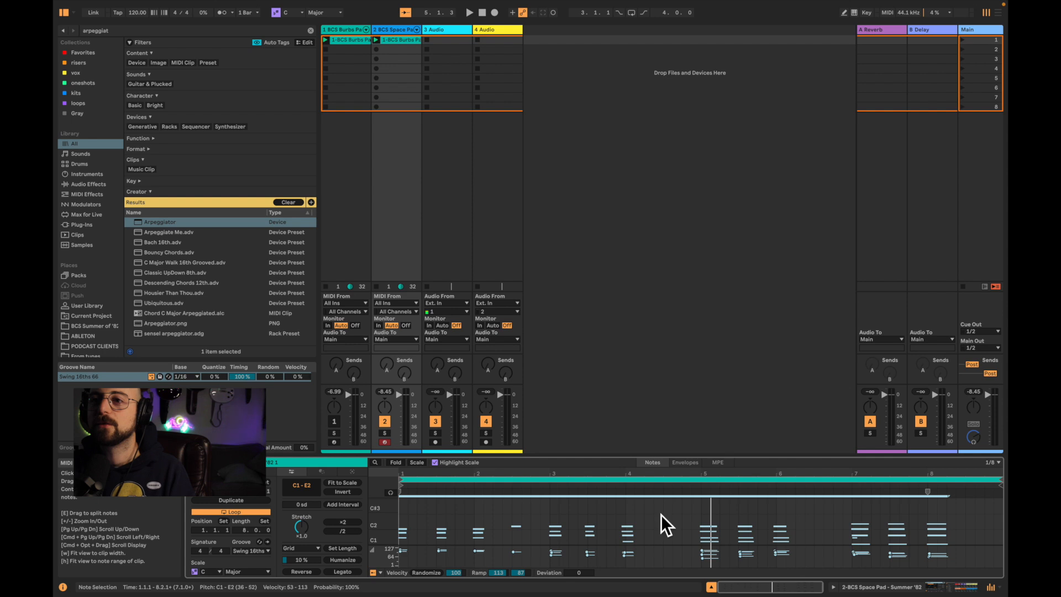
pyautogui.press('space')
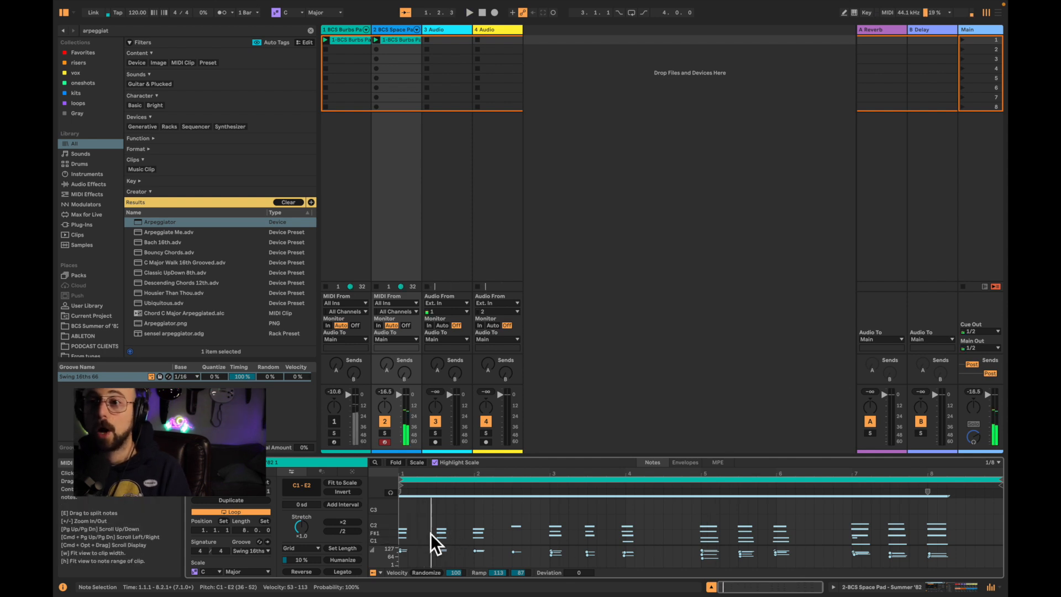
pyautogui.moveTo(412, 518); pyautogui.dragTo(400, 553)
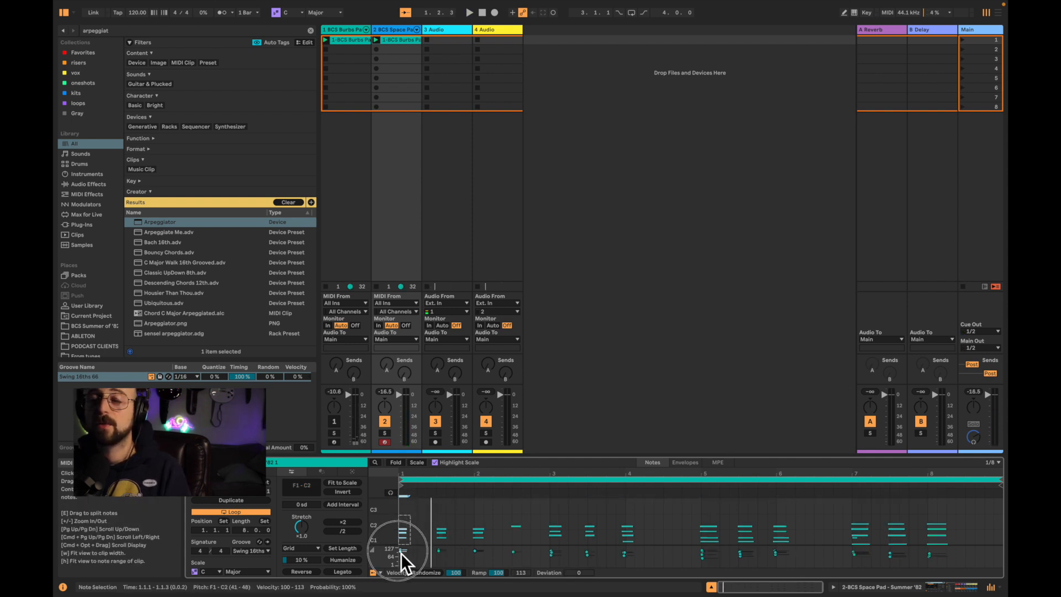
pyautogui.click(430, 518)
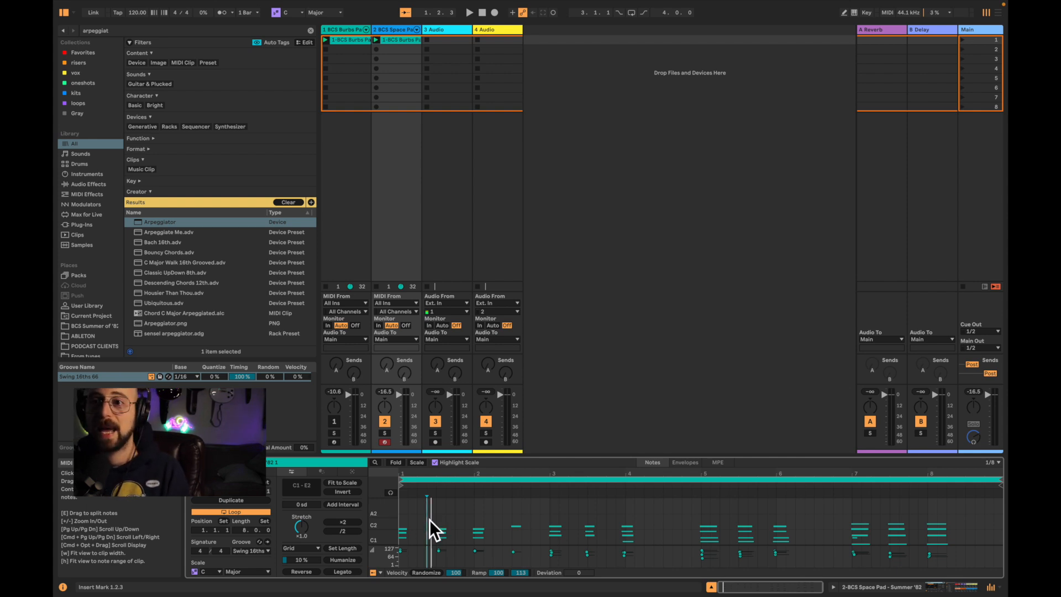
pyautogui.press('super+a')
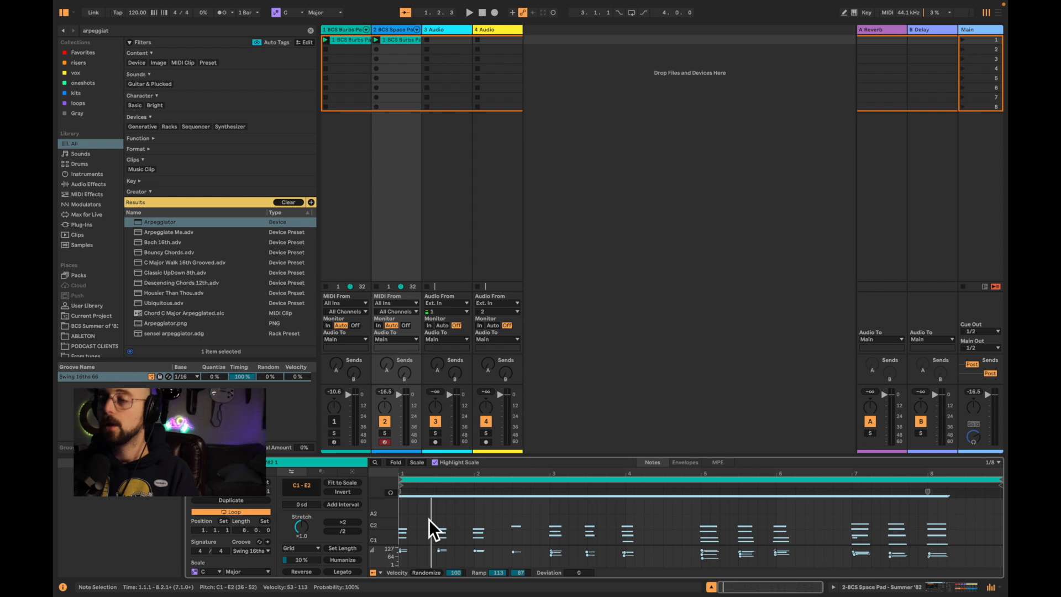
pyautogui.press('super+l')
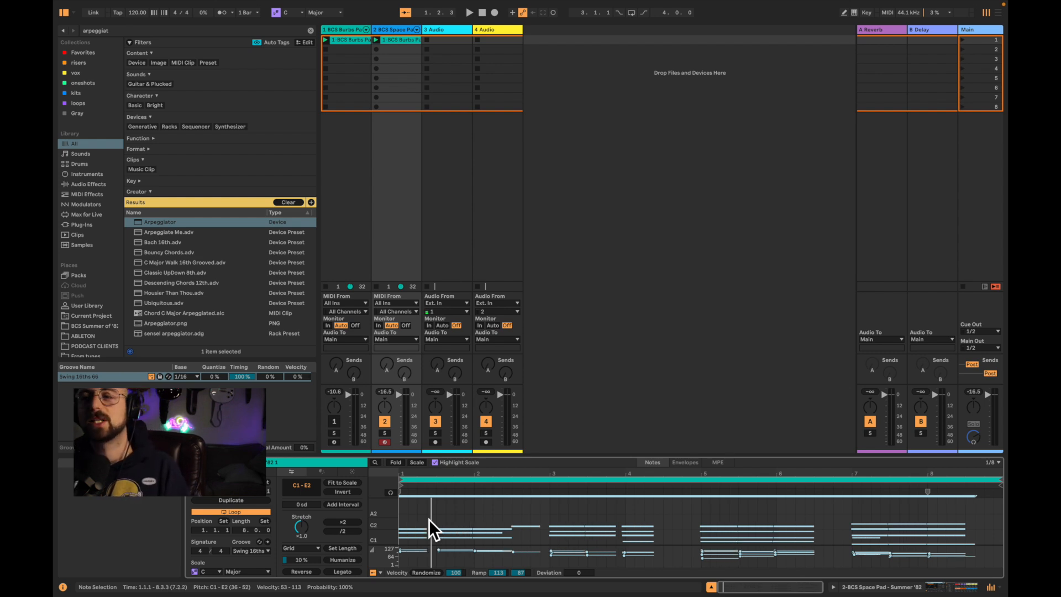
# Lengthen the chord before bar 5, the chord late in bar 5 and the final chord to shorten the gaps in the Space Pad clip.
pyautogui.click(670, 522)
pyautogui.moveTo(668, 526); pyautogui.dragTo(650, 561)
pyautogui.hotkey('shift', 'Right')
pyautogui.hotkey('shift', 'Right')
pyautogui.moveTo(777, 502); pyautogui.dragTo(814, 546)
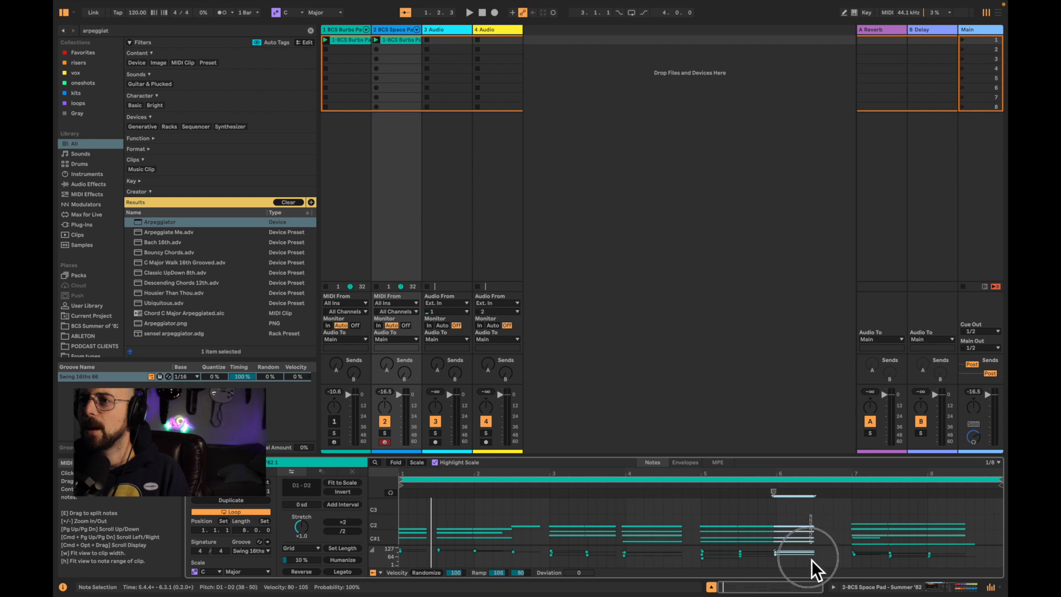
pyautogui.hotkey('shift', 'Right')
pyautogui.hotkey('shift', 'Right')
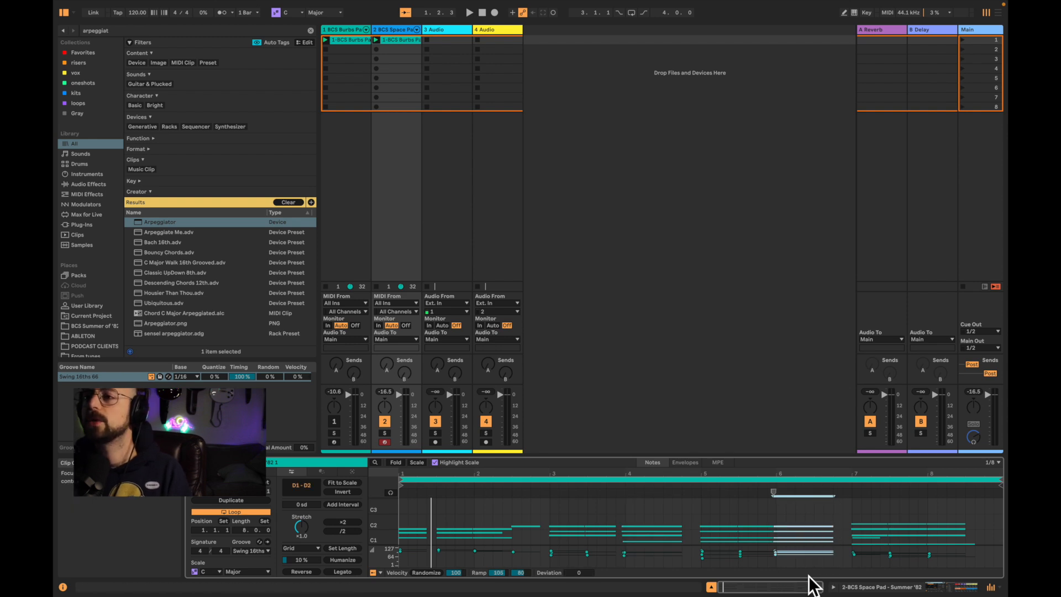
pyautogui.moveTo(991, 513); pyautogui.dragTo(959, 544)
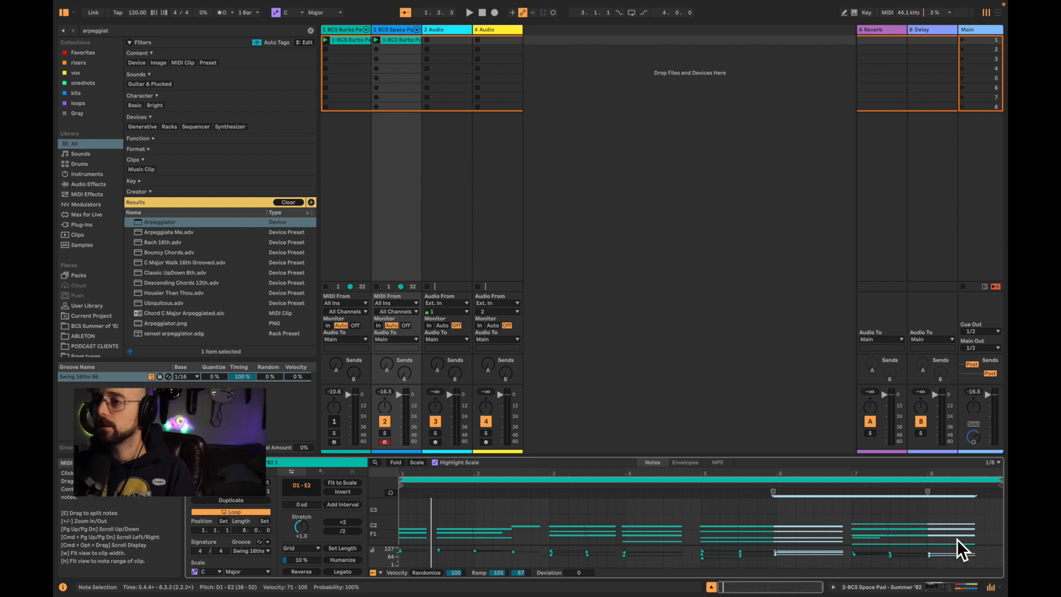
pyautogui.hotkey('shift', 'Right')
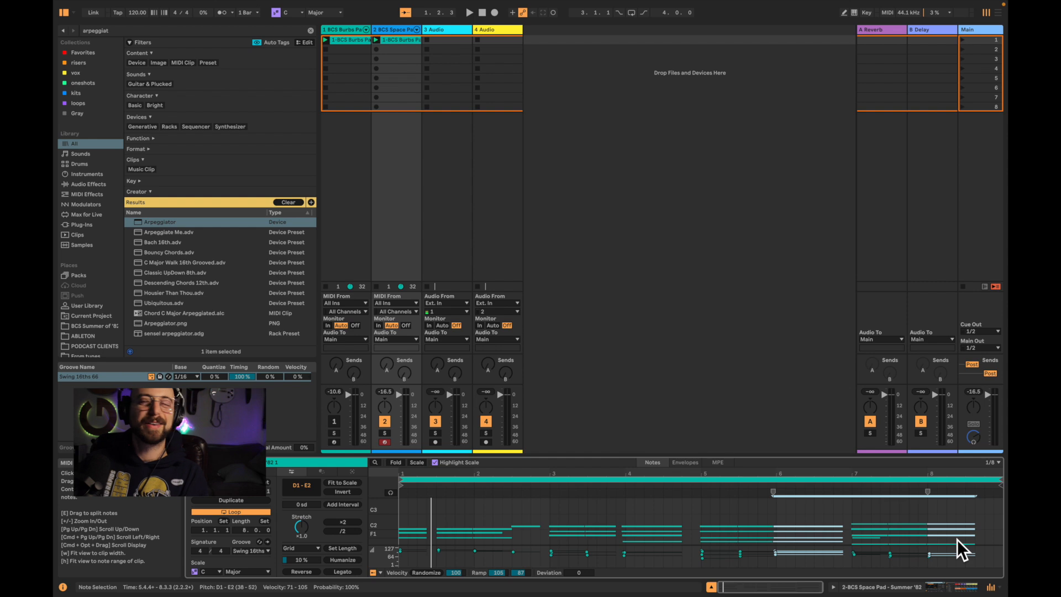
# Play the edited clip, show the Space Pad track's devices and set the Arpeggiator's rate to 1/8.
pyautogui.press('space')
pyautogui.click(594, 180)
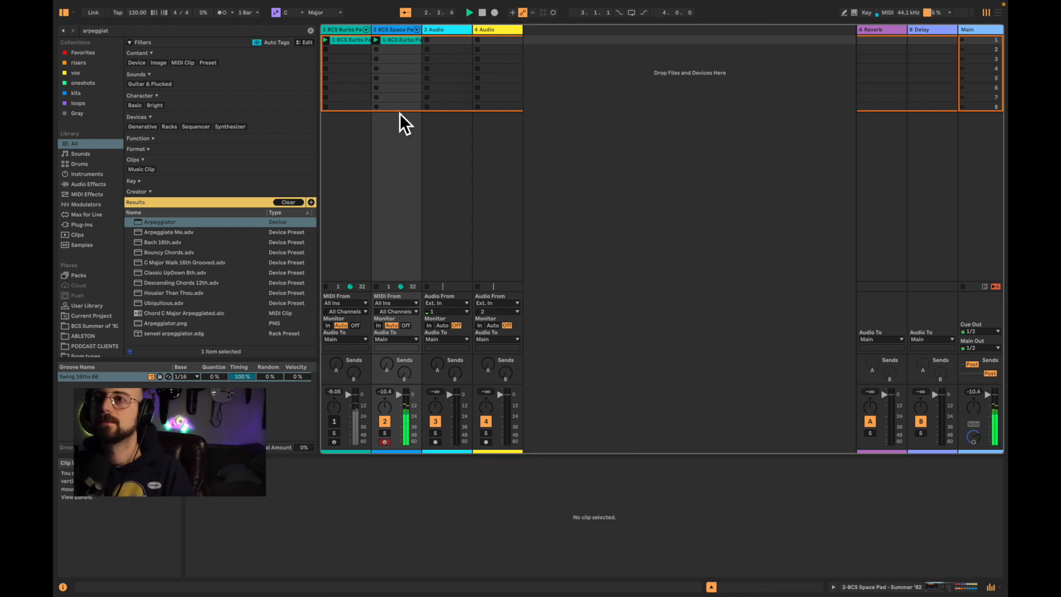
pyautogui.click(394, 33)
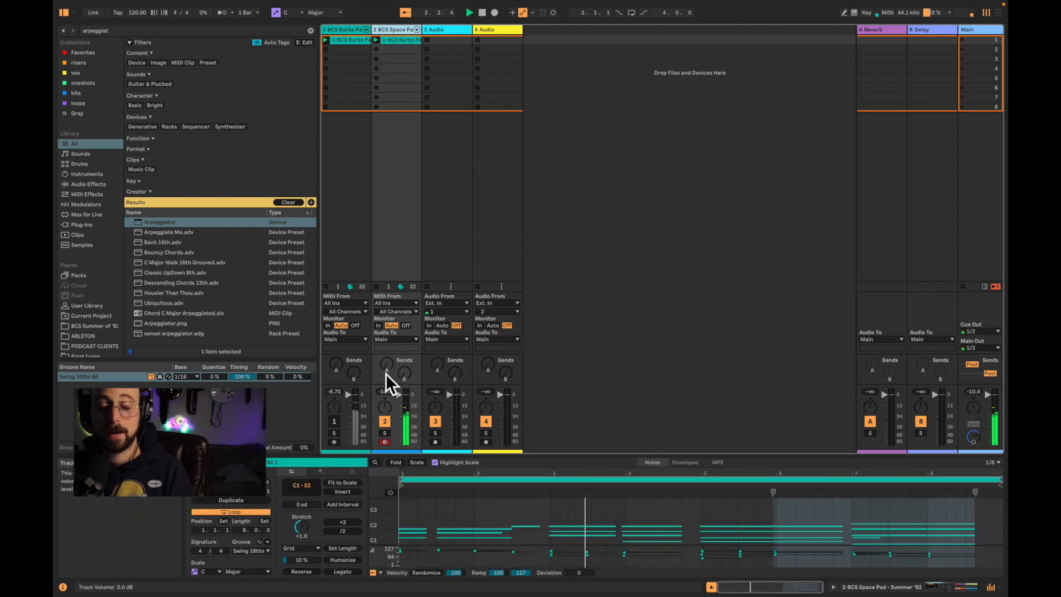
pyautogui.hotkey('shift', 'Tab')
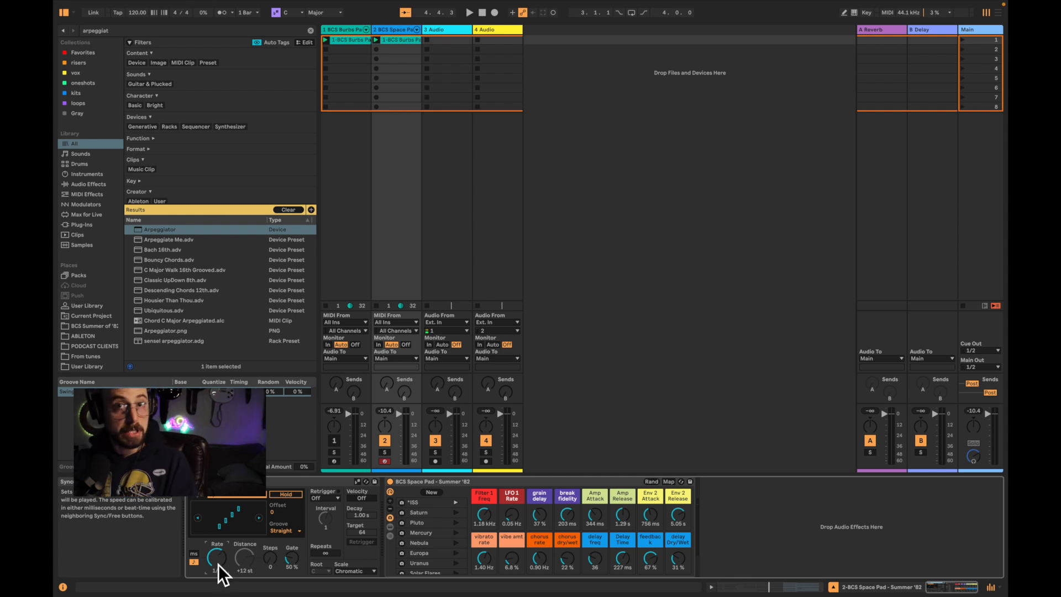
pyautogui.press('space')
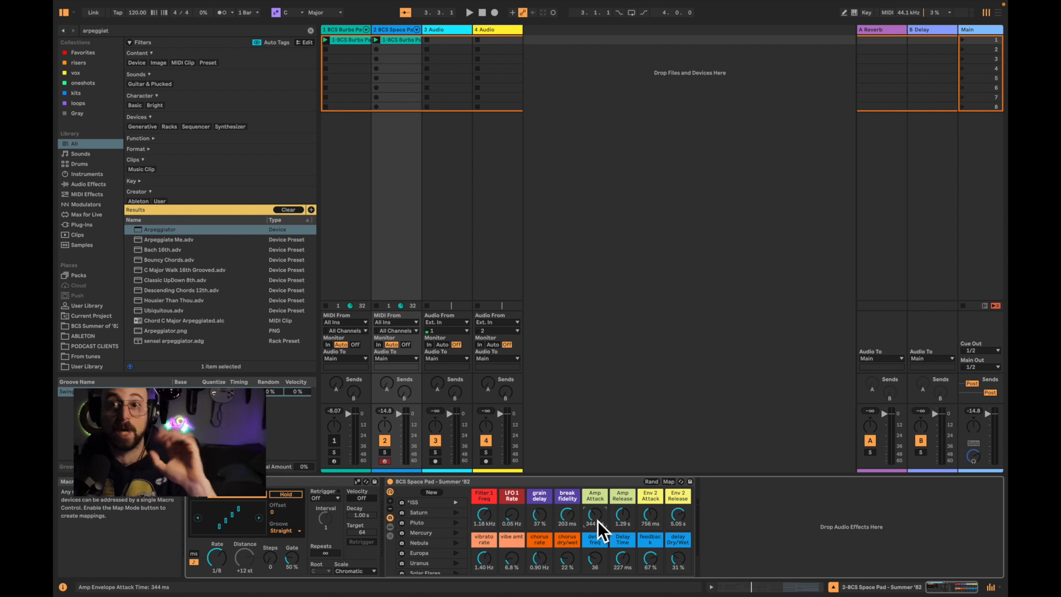
# Set the Space Pad's Amp Attack to 0.00 ms and play the arpeggiated clip to hear it.
pyautogui.moveTo(598, 519); pyautogui.dragTo(598, 544)
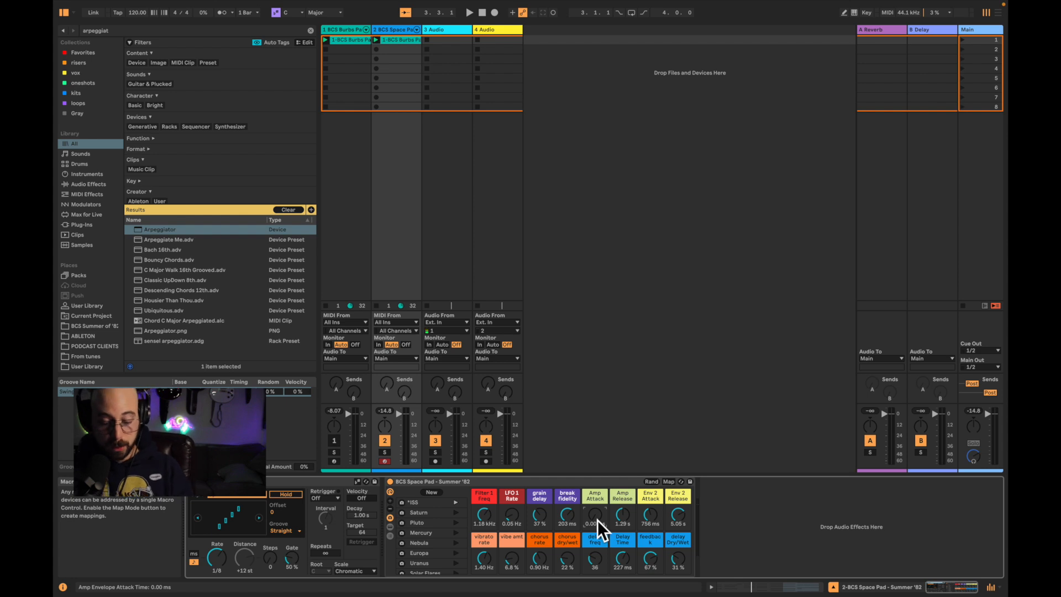
pyautogui.press('space')
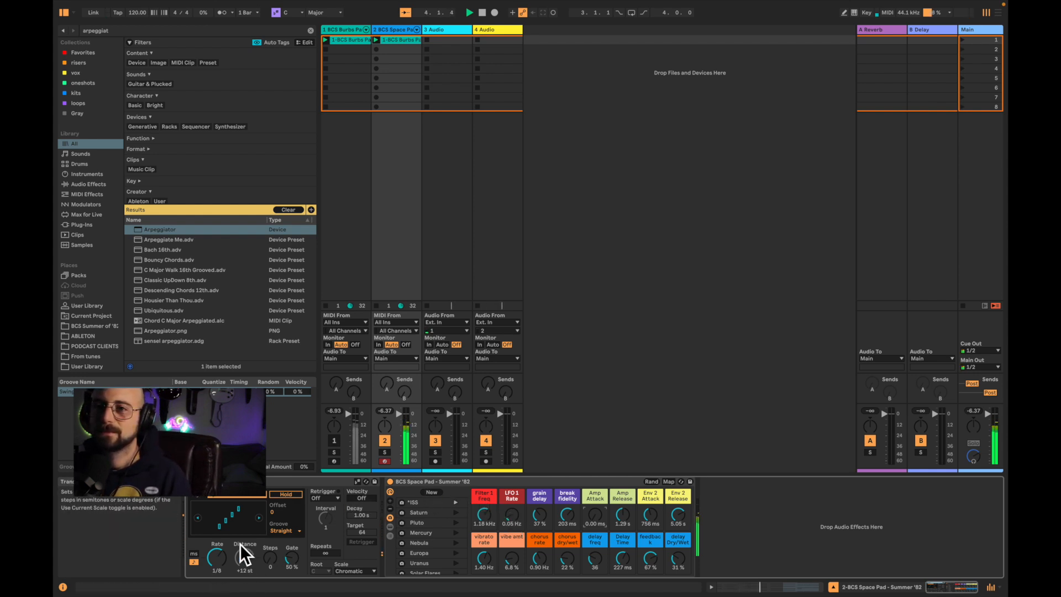
pyautogui.press('space')
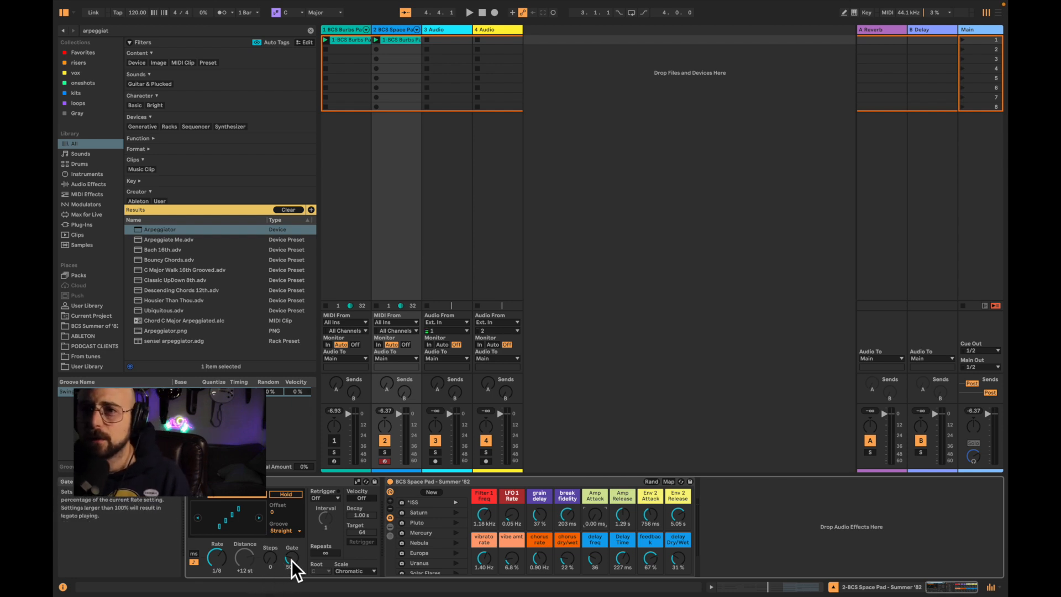
# Set the Arpeggiator's Steps to 1, adjusting it while the Space Pad clip plays.
pyautogui.moveTo(273, 563); pyautogui.dragTo(273, 555)
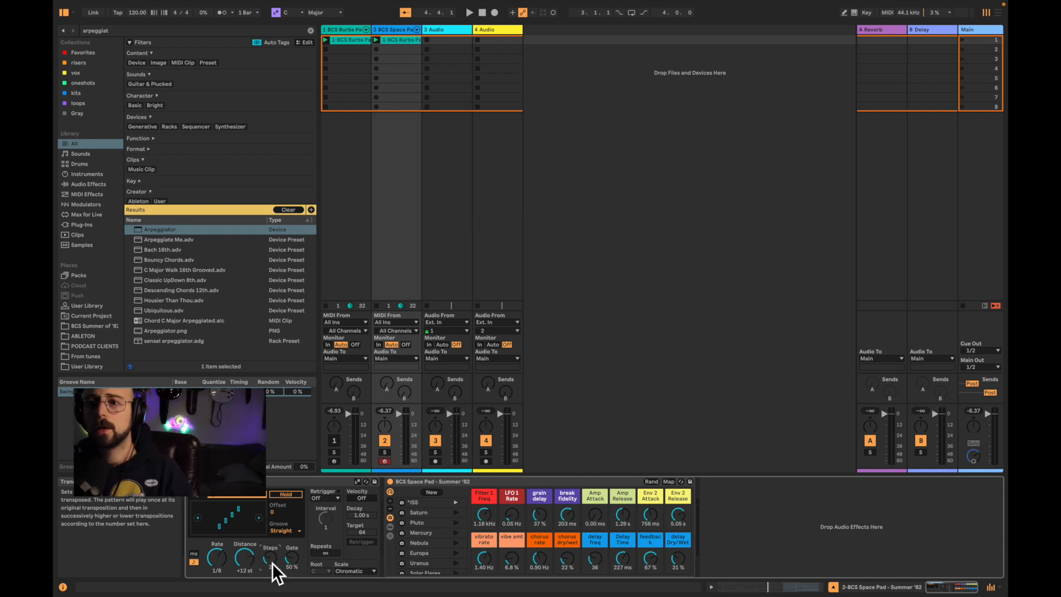
pyautogui.press('space')
pyautogui.moveTo(271, 563); pyautogui.dragTo(271, 564)
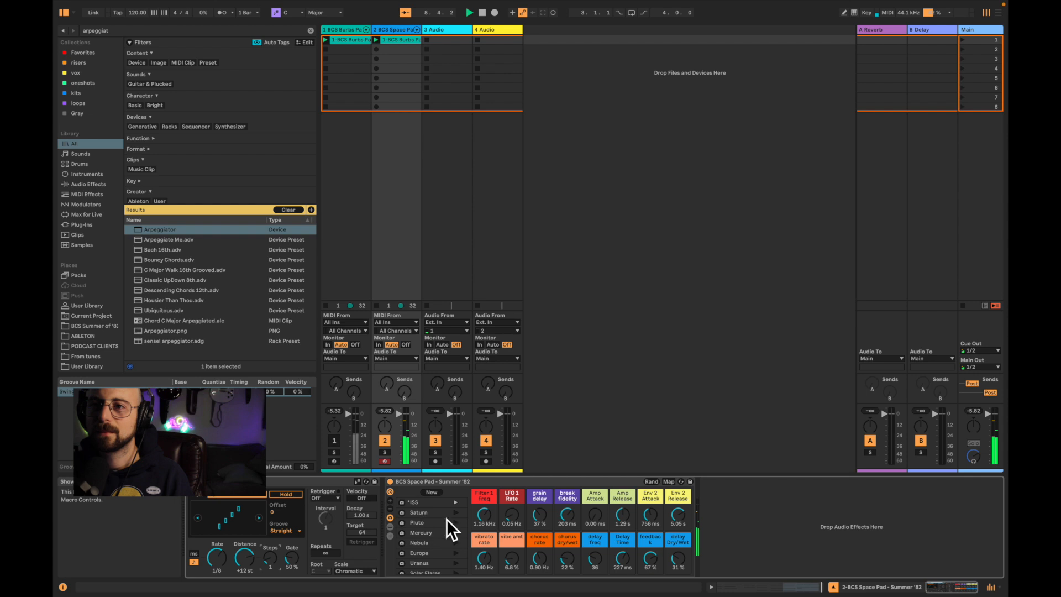
# Unmute track 1 and lower the Space Pad's Filter 1 Freq to 821 Hz while both pads play.
pyautogui.click(338, 445)
pyautogui.press('space')
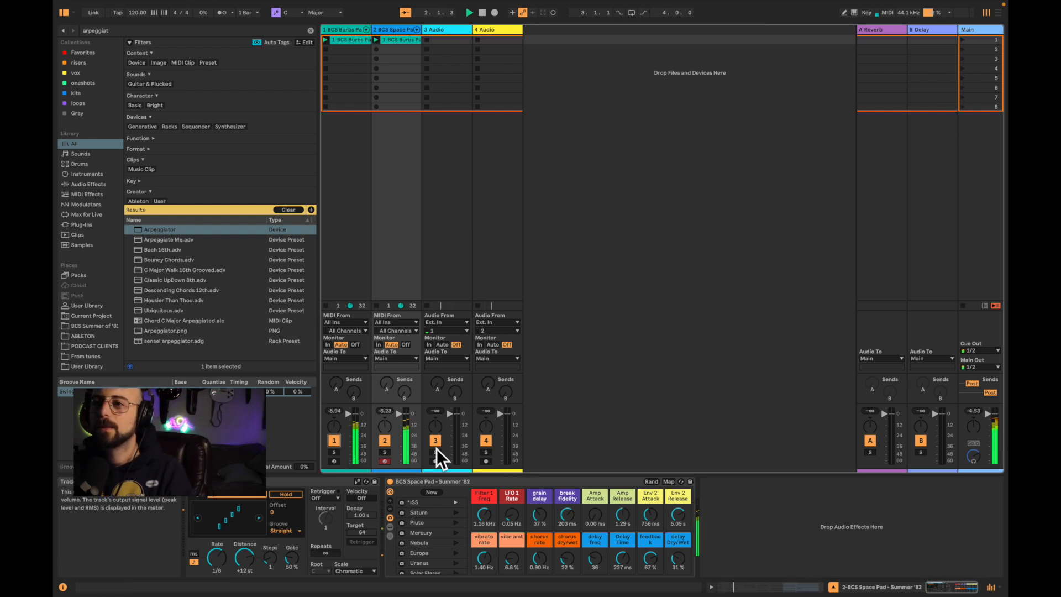
pyautogui.moveTo(486, 513); pyautogui.dragTo(486, 542)
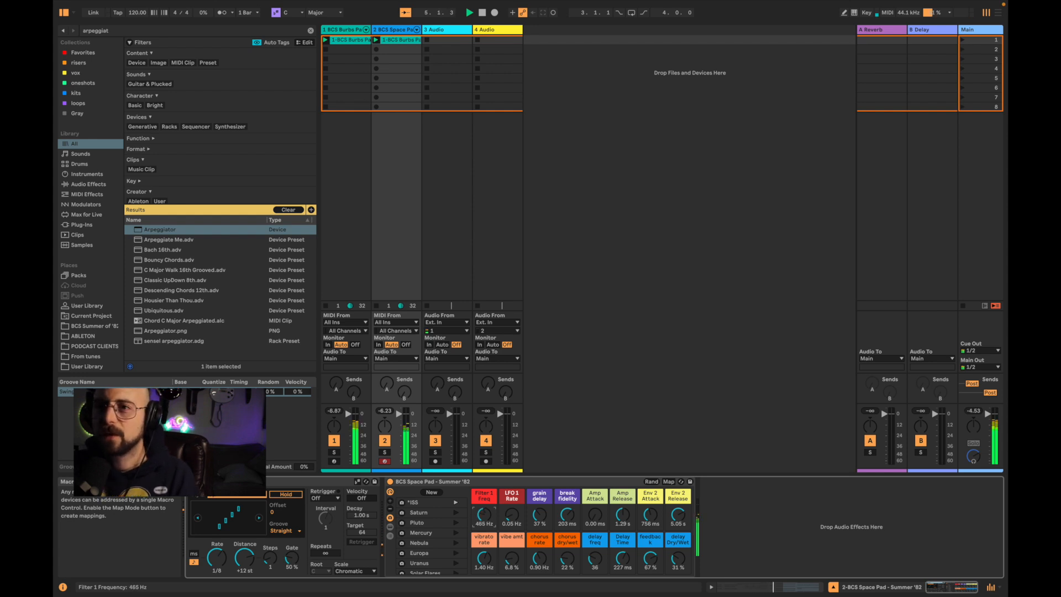
pyautogui.moveTo(487, 539); pyautogui.dragTo(481, 516)
pyautogui.press('space')
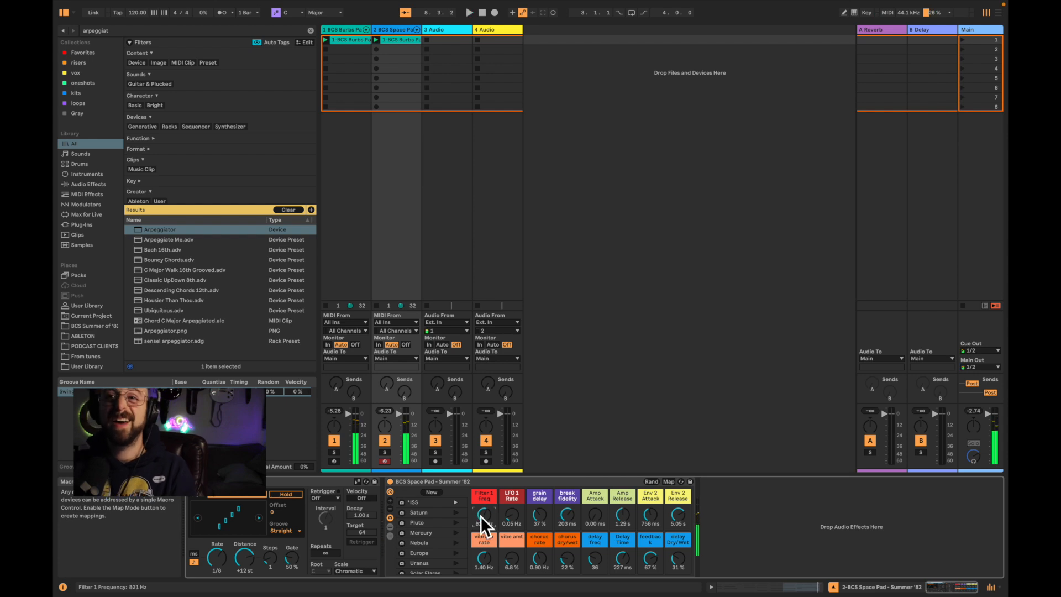
# Assign the Space Pad track's color to its clips.
pyautogui.doubleClick(396, 44)
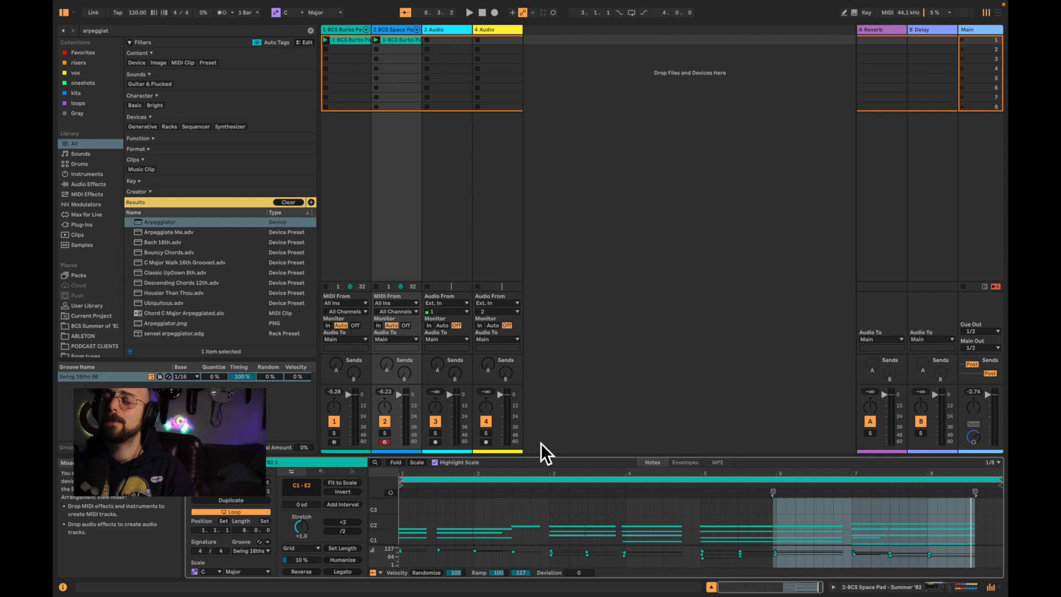
pyautogui.click(514, 511)
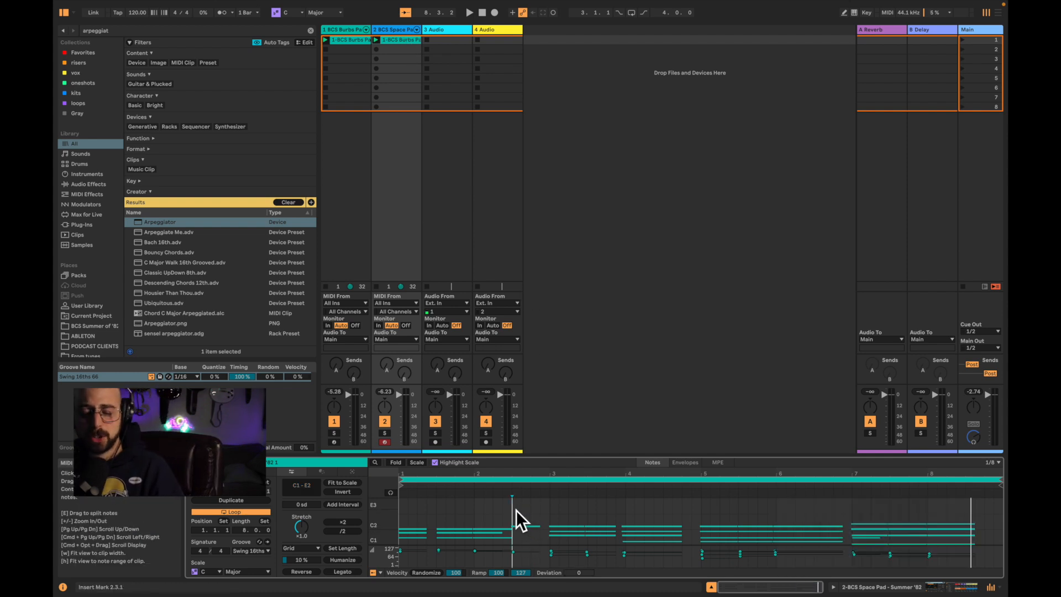
pyautogui.click(403, 38)
pyautogui.click(403, 31)
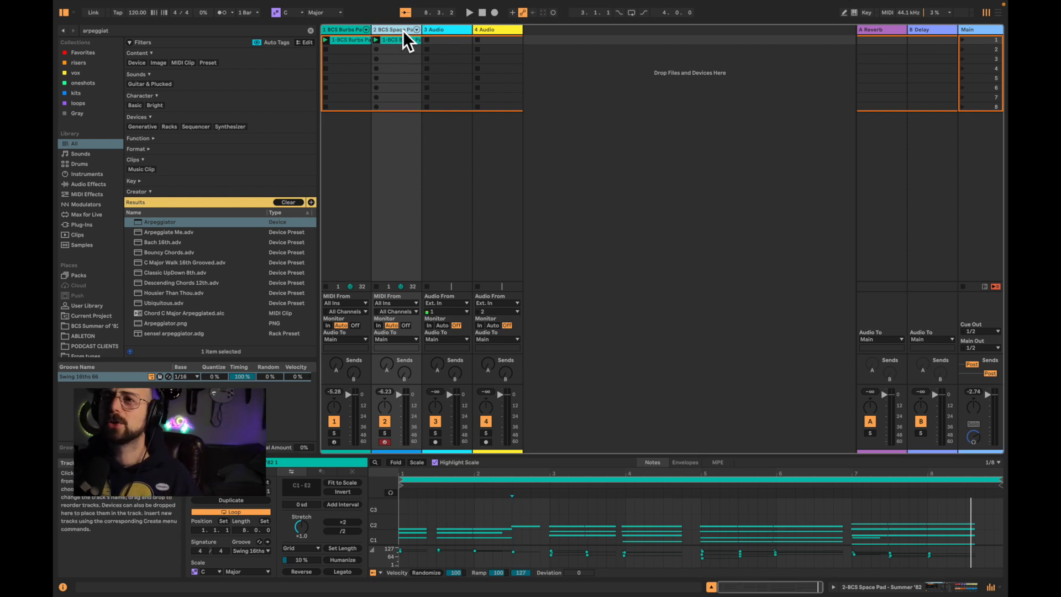
pyautogui.rightClick(403, 31)
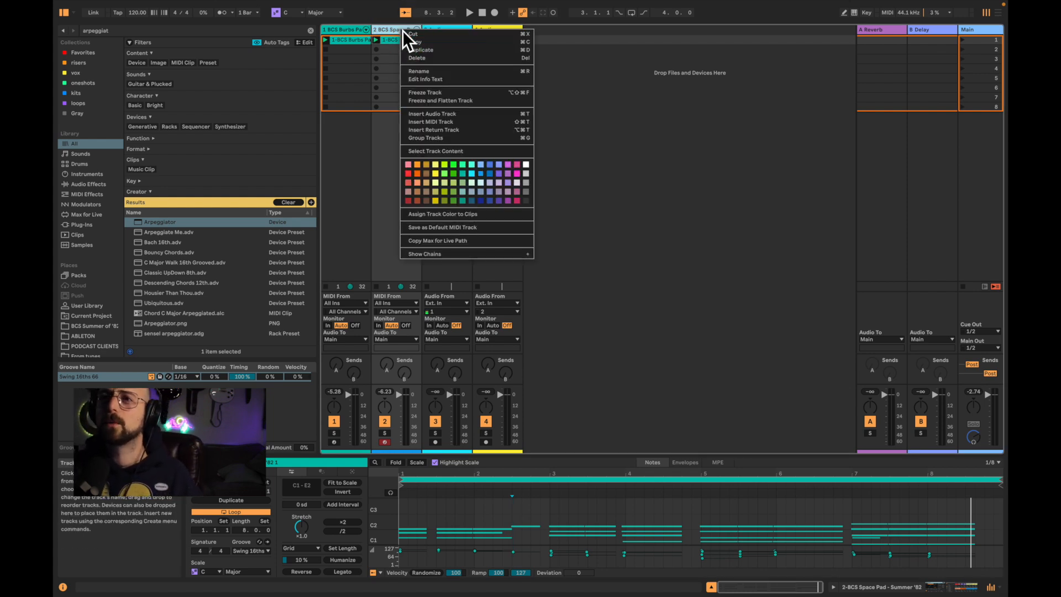
pyautogui.click(460, 214)
pyautogui.click(412, 68)
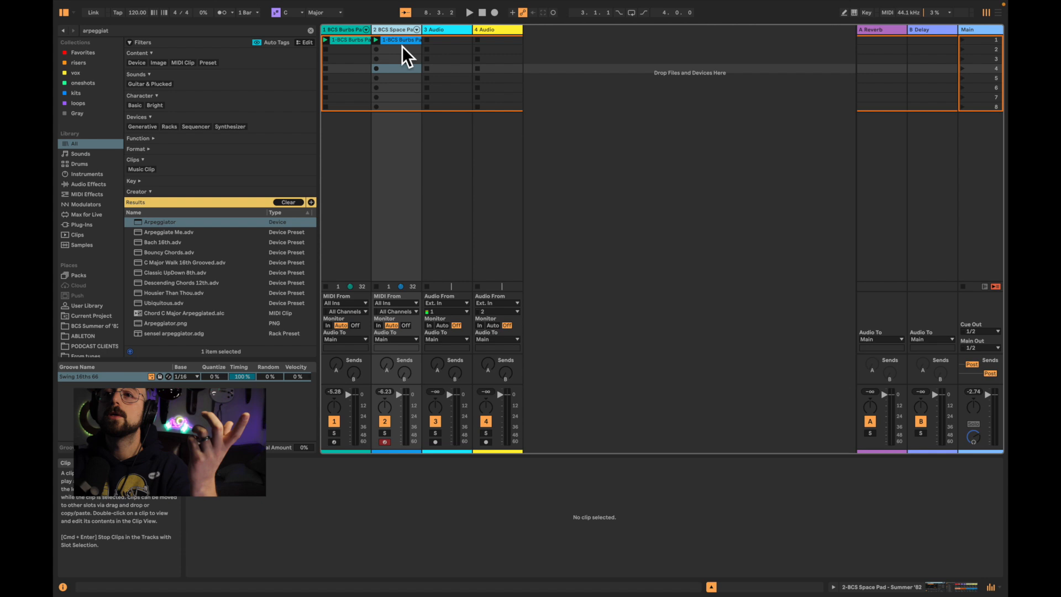
pyautogui.click(402, 44)
pyautogui.click(403, 60)
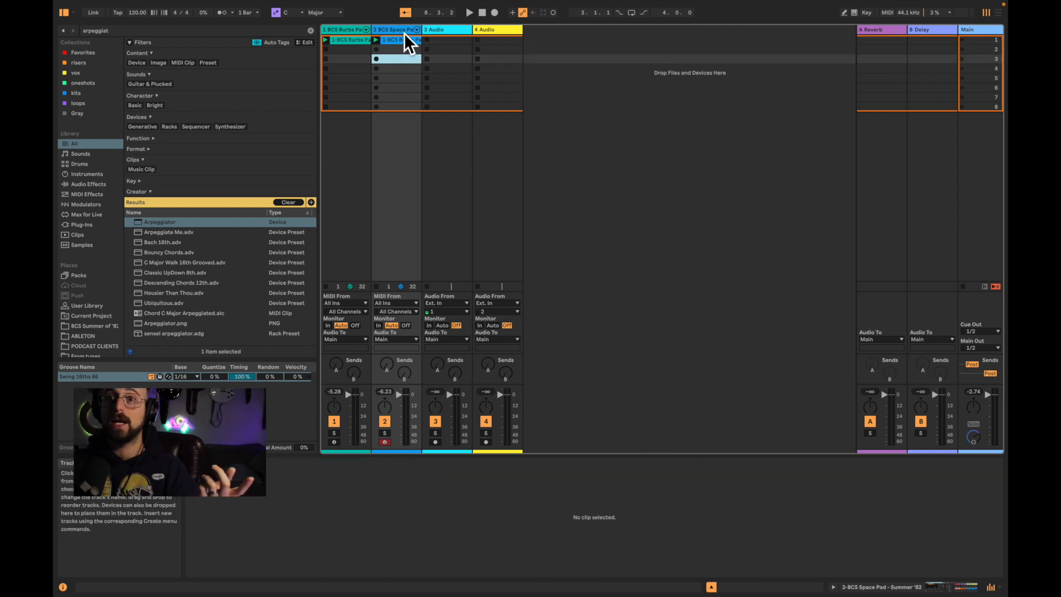
pyautogui.click(350, 31)
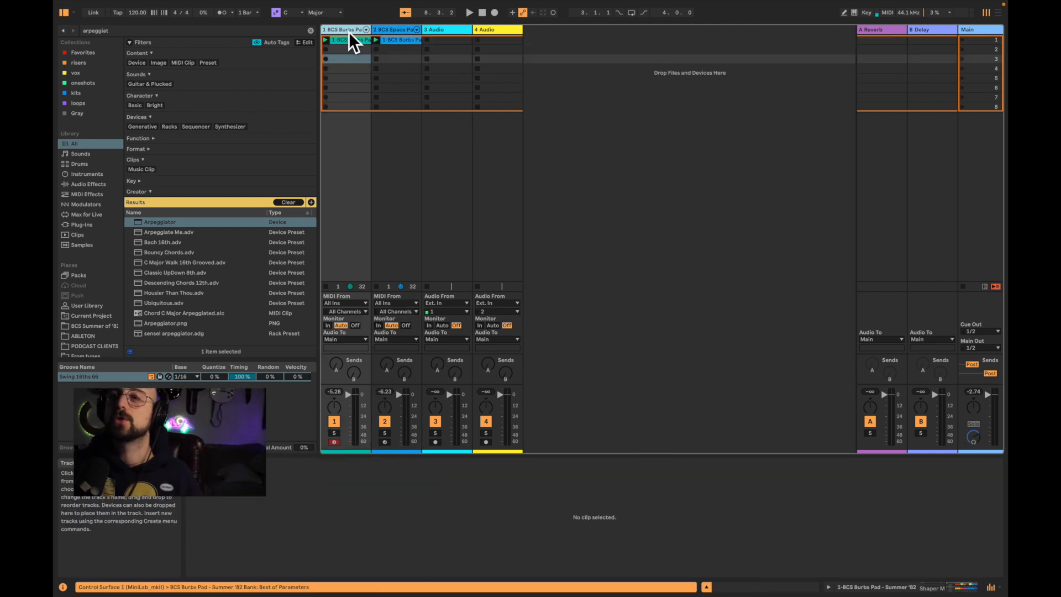
pyautogui.click(407, 30)
pyautogui.click(347, 32)
pyautogui.click(413, 30)
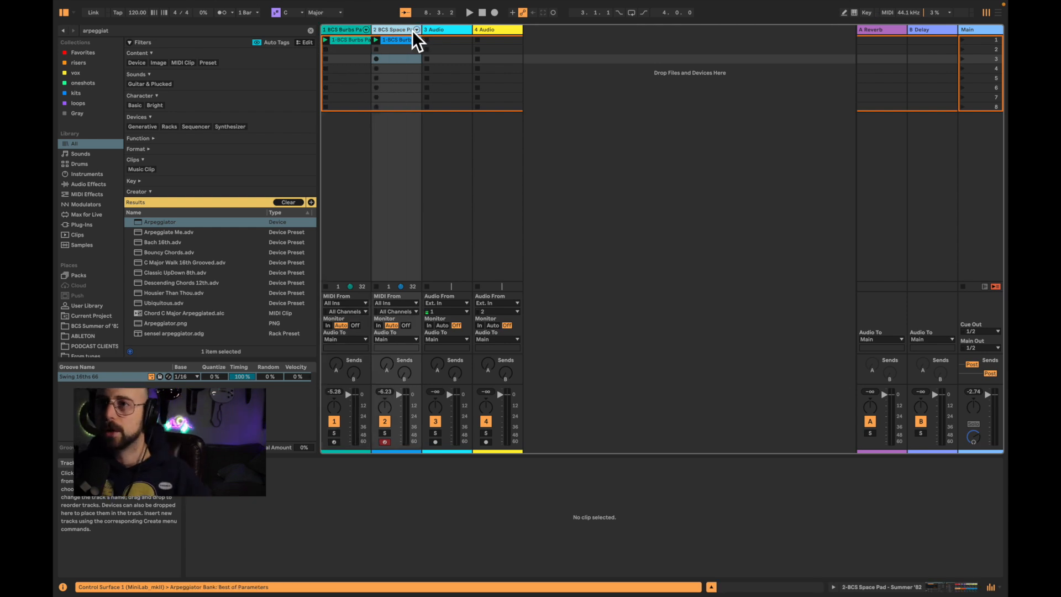
# Rename the Space Pad track's clip as ARPOS.
pyautogui.click(407, 42)
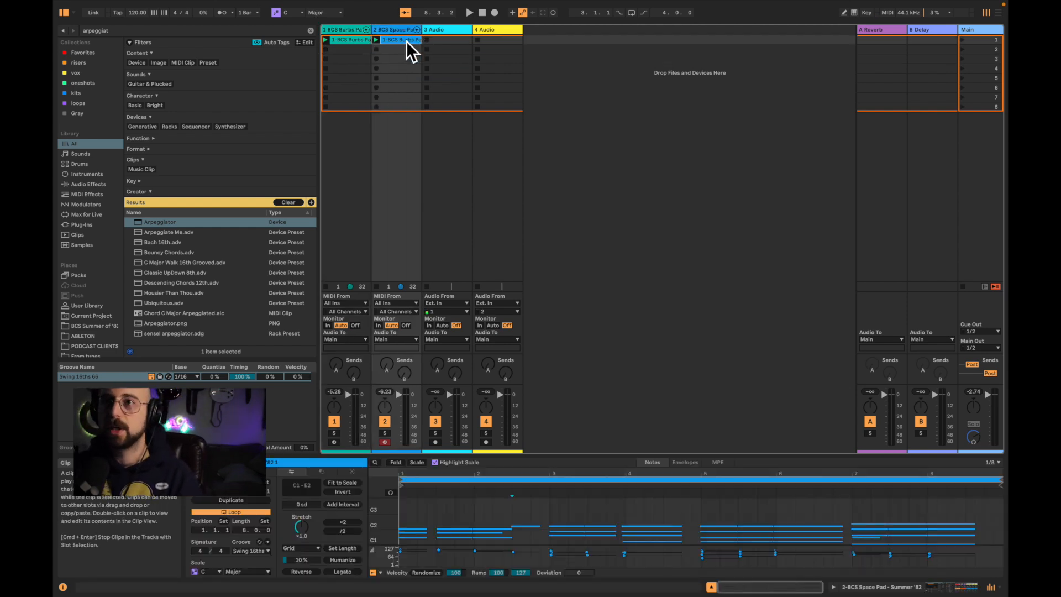
pyautogui.press('super+r')
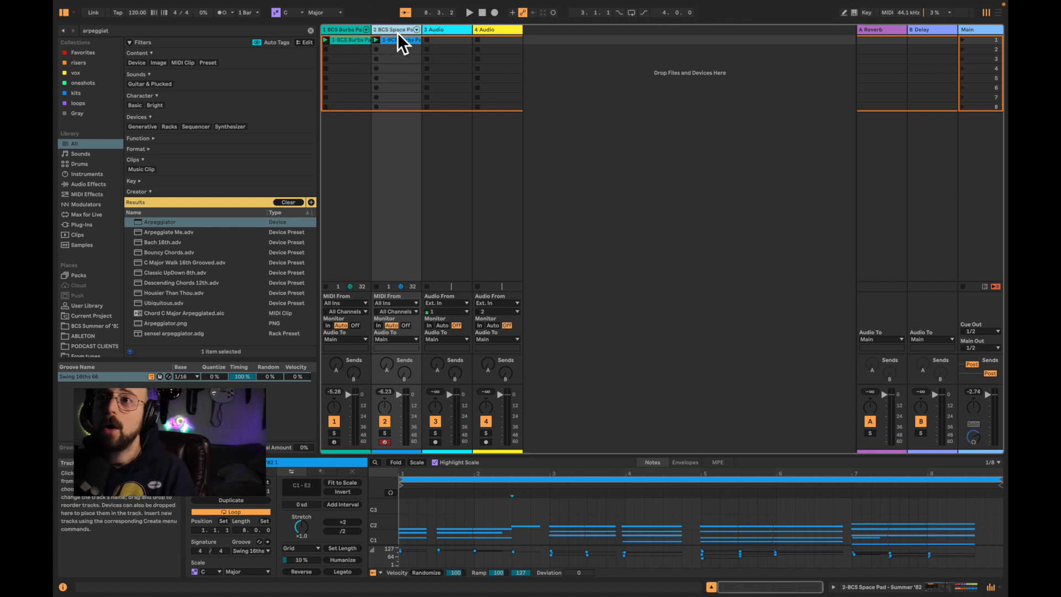
pyautogui.press('capslock')
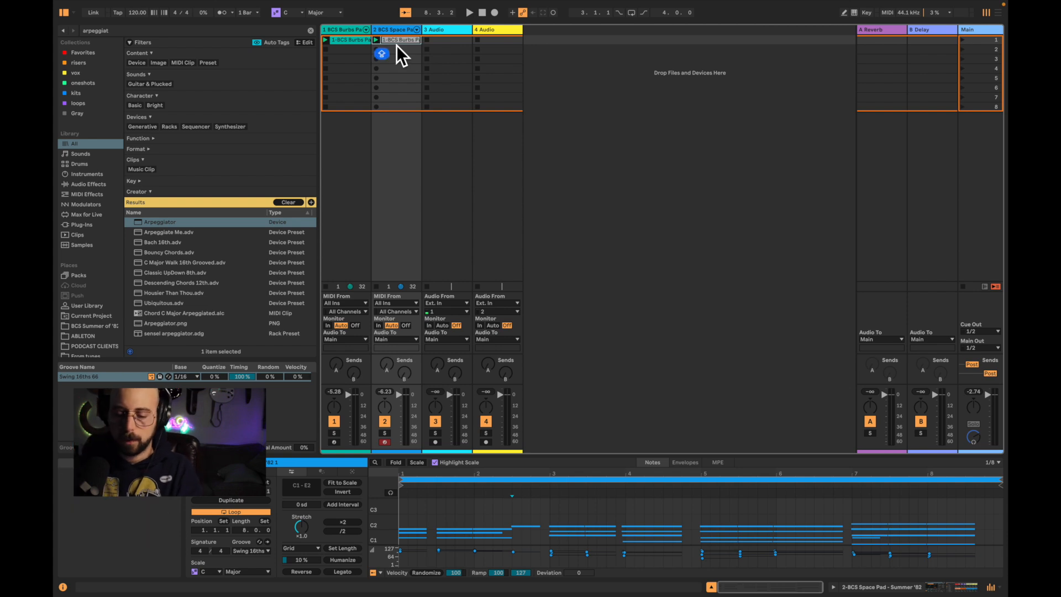
pyautogui.write('ARPOS')
pyautogui.press('Return')
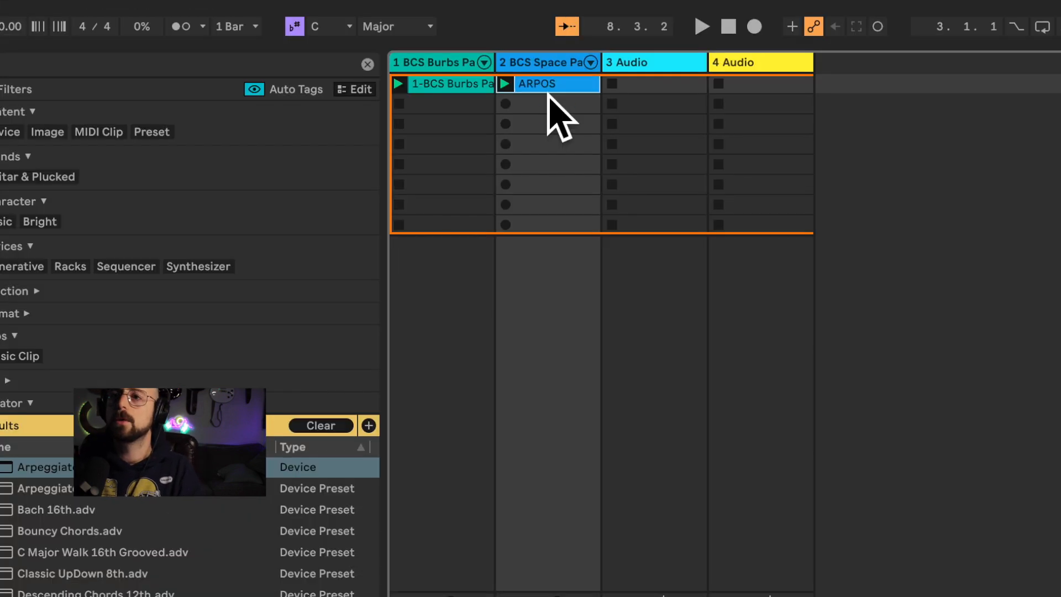
# Rename track 2, the BCS Space Pad track, as SPACE AROS.
pyautogui.doubleClick(562, 63)
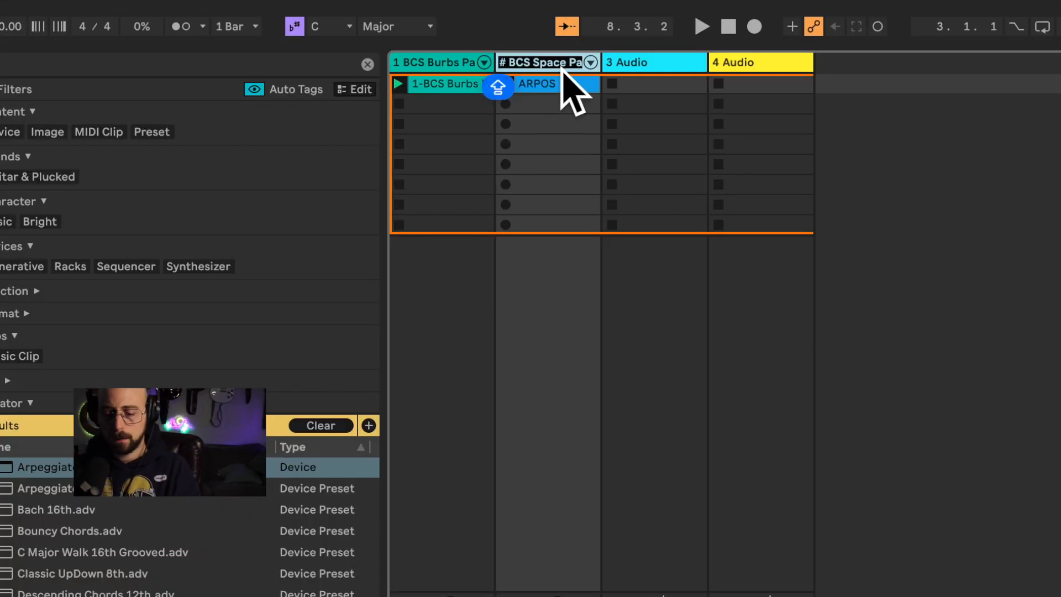
pyautogui.write('SPACE AROS')
pyautogui.press('Return')
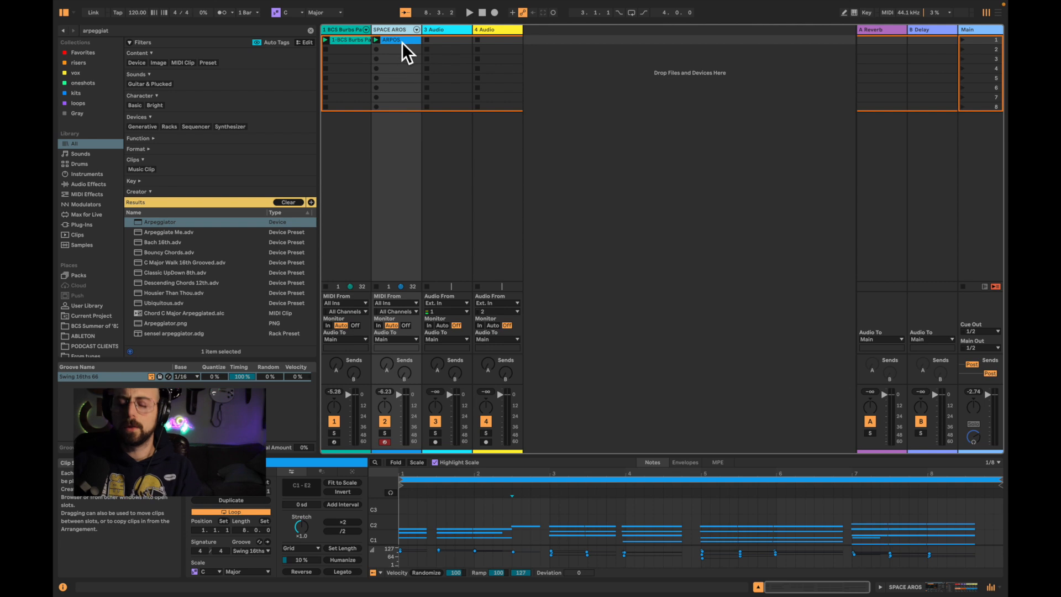
# Transpose all notes in the ARPOS clip up one octave and play the result.
pyautogui.click(459, 513)
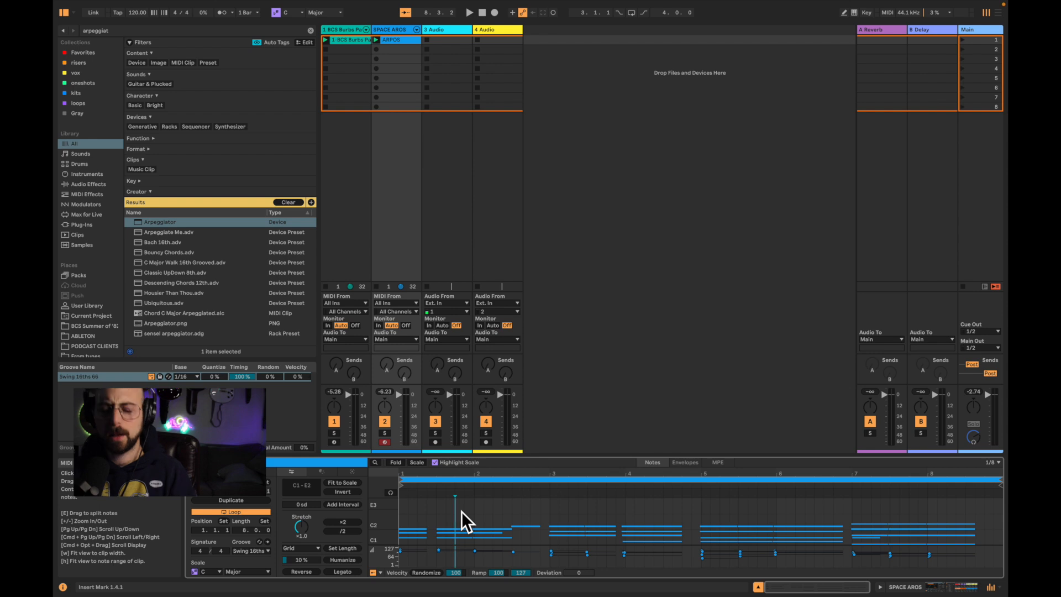
pyautogui.press('super+a')
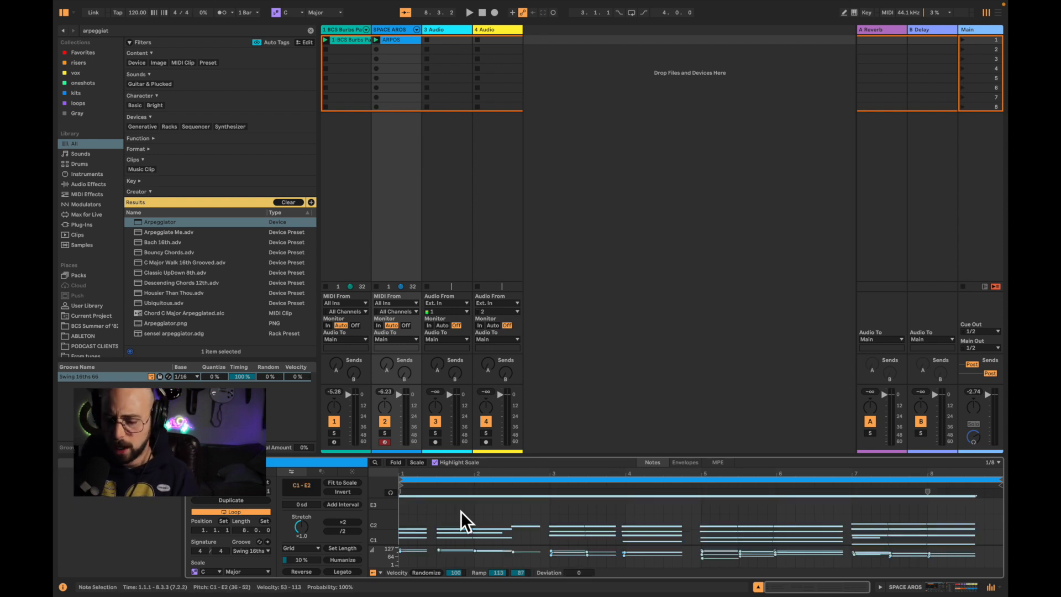
pyautogui.hotkey('shift', 'Up')
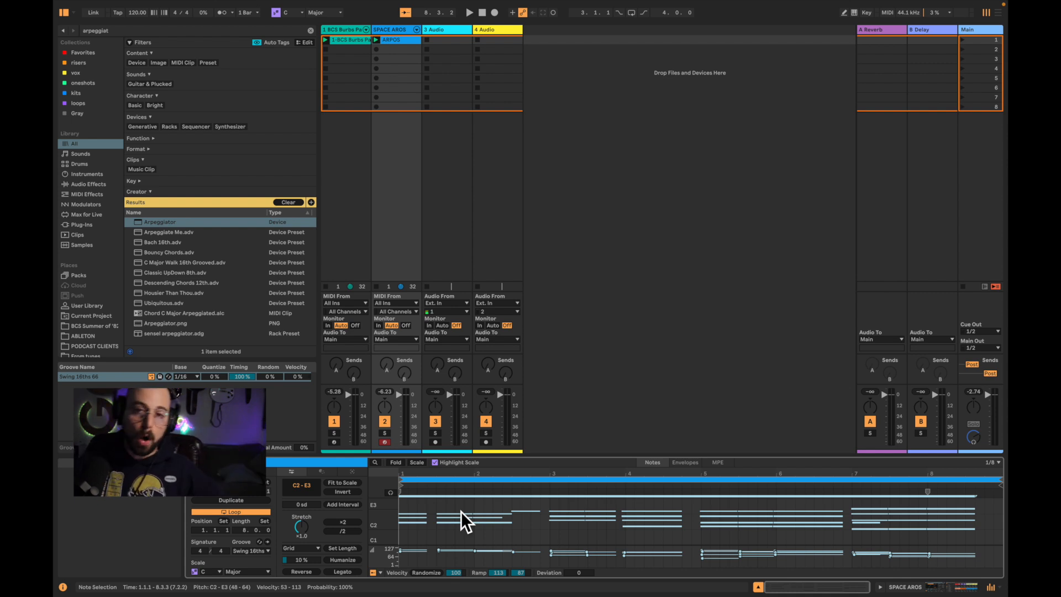
pyautogui.press('space')
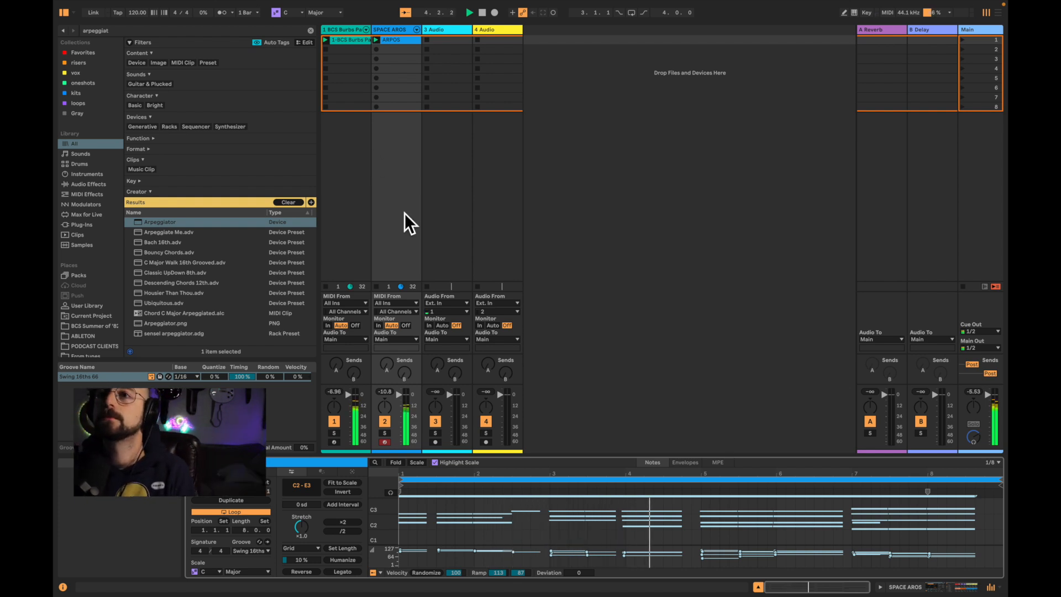
# Raise the Space Pad's delay Dry/Wet to 64% and its delay freq to 76, auditioning the pads between adjustments.
pyautogui.click(394, 32)
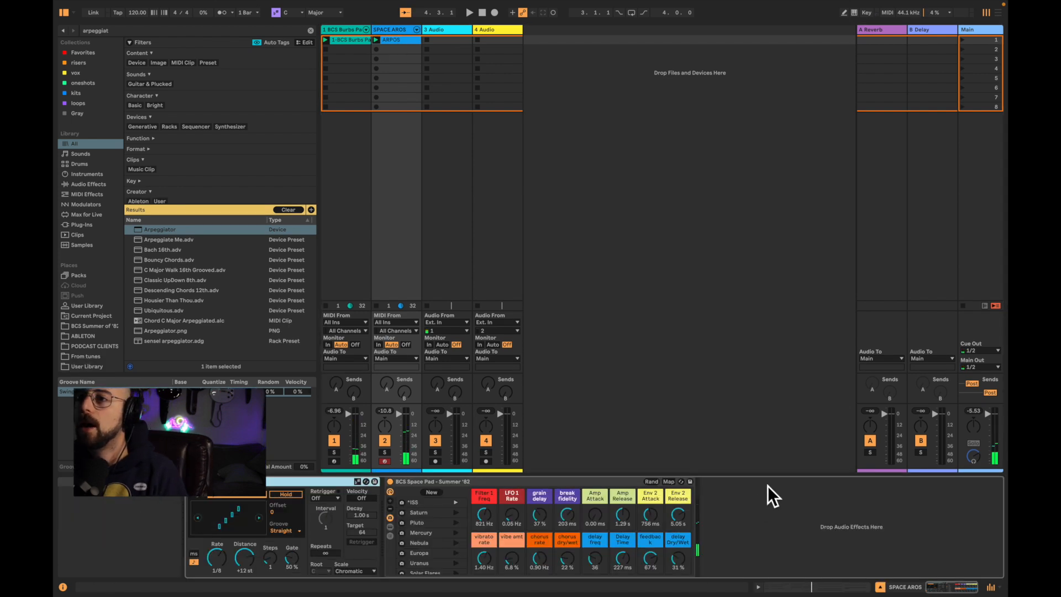
pyautogui.click(485, 483)
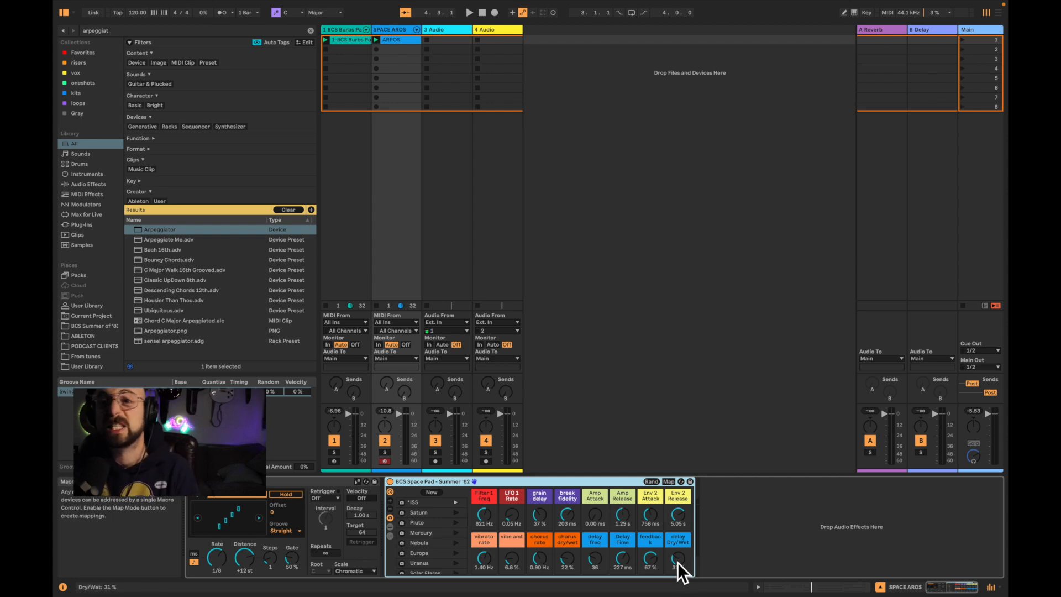
pyautogui.press('space')
pyautogui.moveTo(676, 565); pyautogui.dragTo(675, 511)
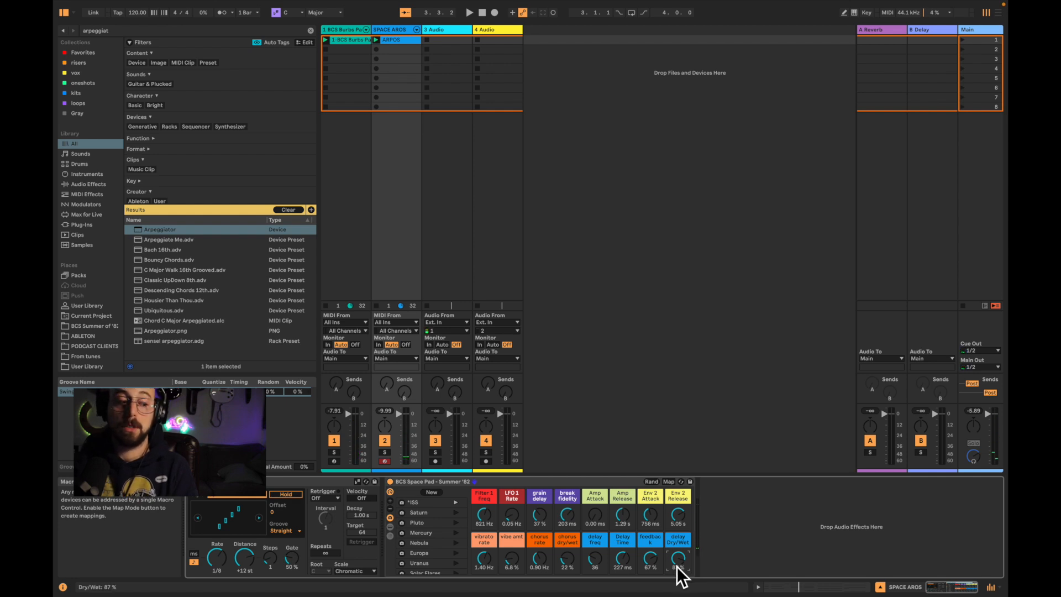
pyautogui.press('space')
pyautogui.moveTo(676, 566)
pyautogui.mouseDown()
pyautogui.moveTo(676, 596)
pyautogui.moveTo(676, 574)
pyautogui.mouseUp()
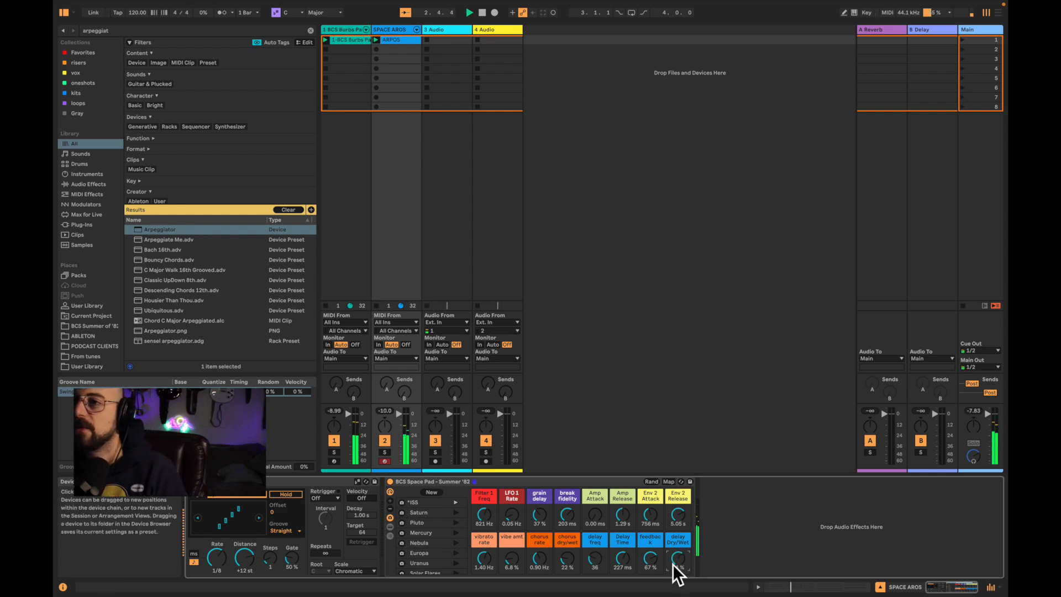
pyautogui.moveTo(603, 566); pyautogui.dragTo(602, 495)
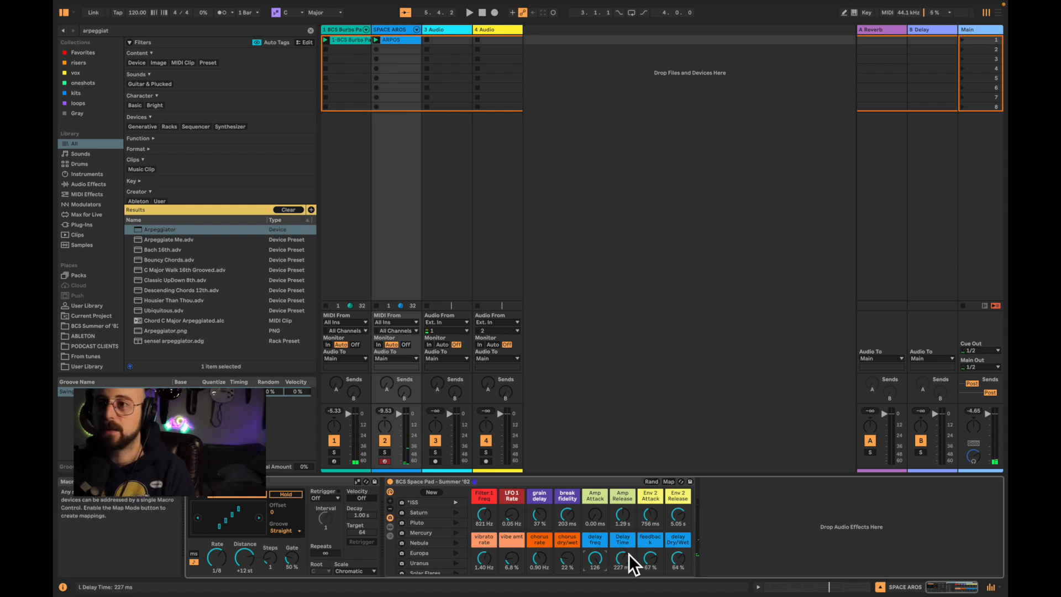
pyautogui.moveTo(595, 560); pyautogui.dragTo(597, 565)
# Search the browser for DELAY and add the Delay device after the Space Pad on the SPACE AROS track.
pyautogui.click(750, 536)
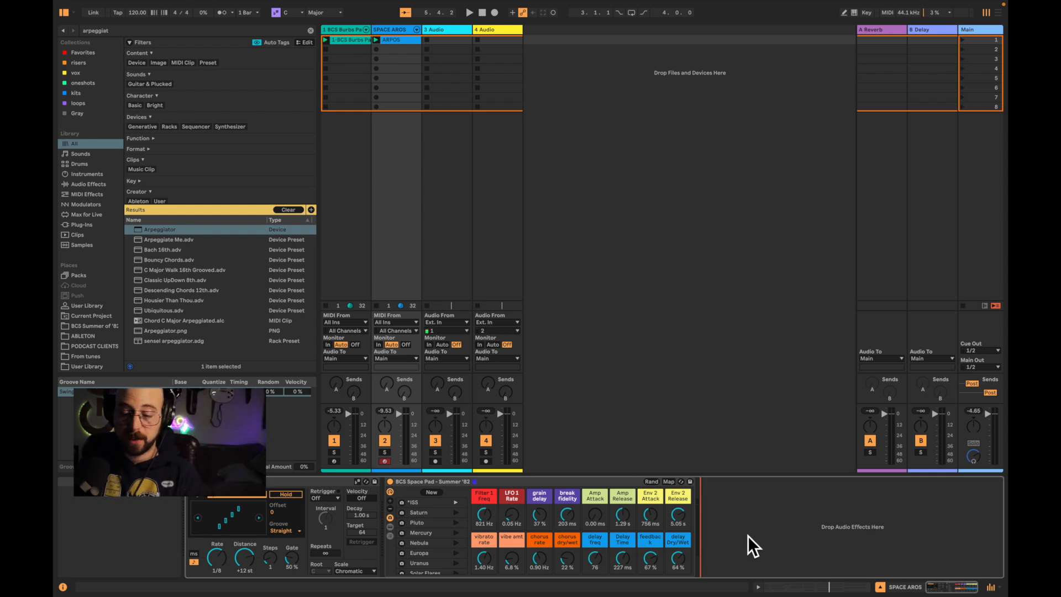
pyautogui.press('super+f')
pyautogui.write('DELAY')
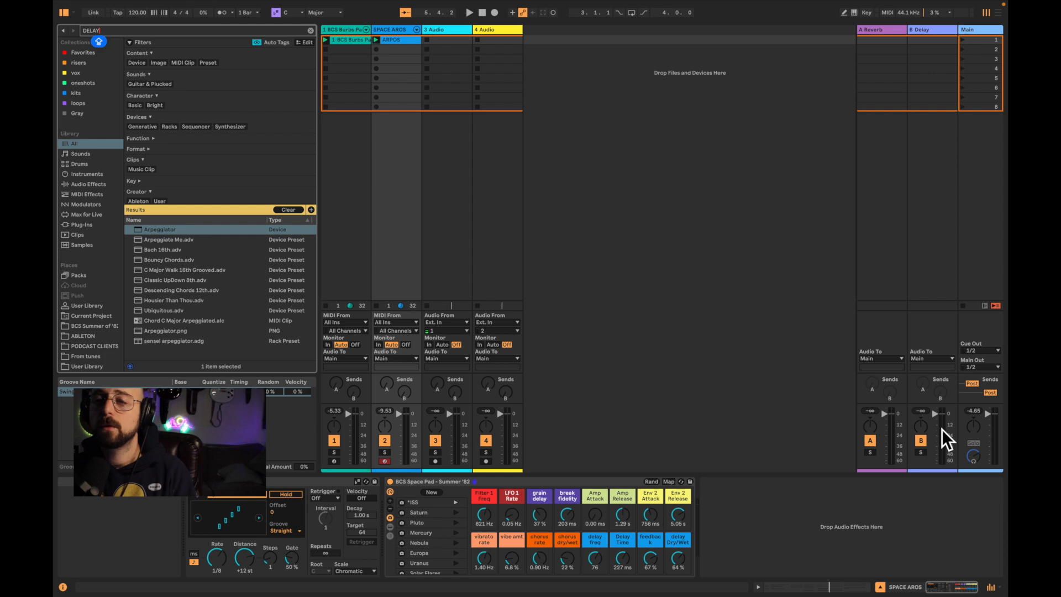
pyautogui.moveTo(152, 241); pyautogui.dragTo(832, 524)
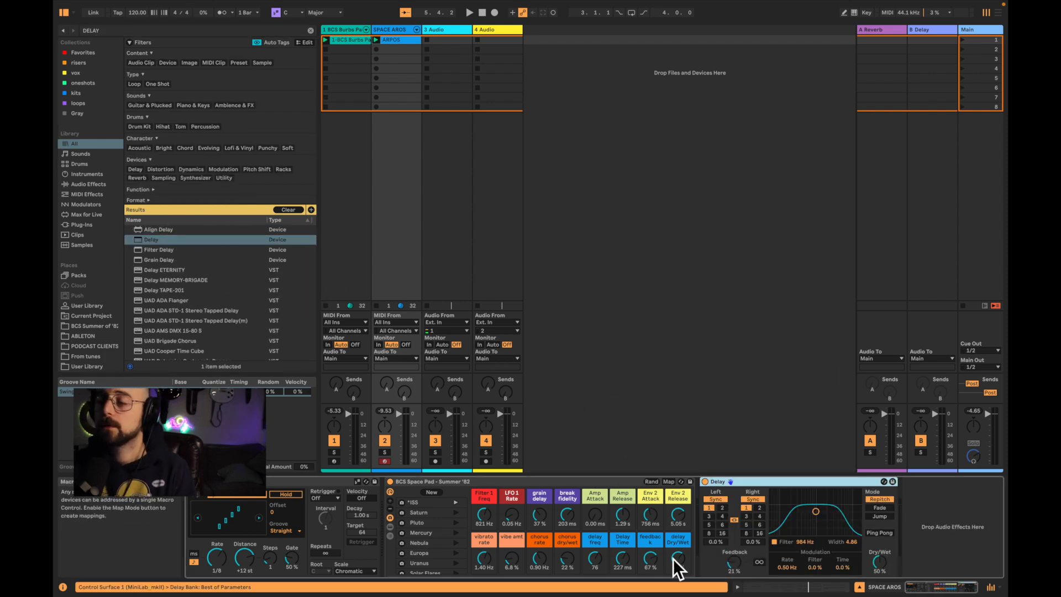
# Set the Delay device's linked left and right times to 3 sixteenths and audition the pads.
pyautogui.click(762, 508)
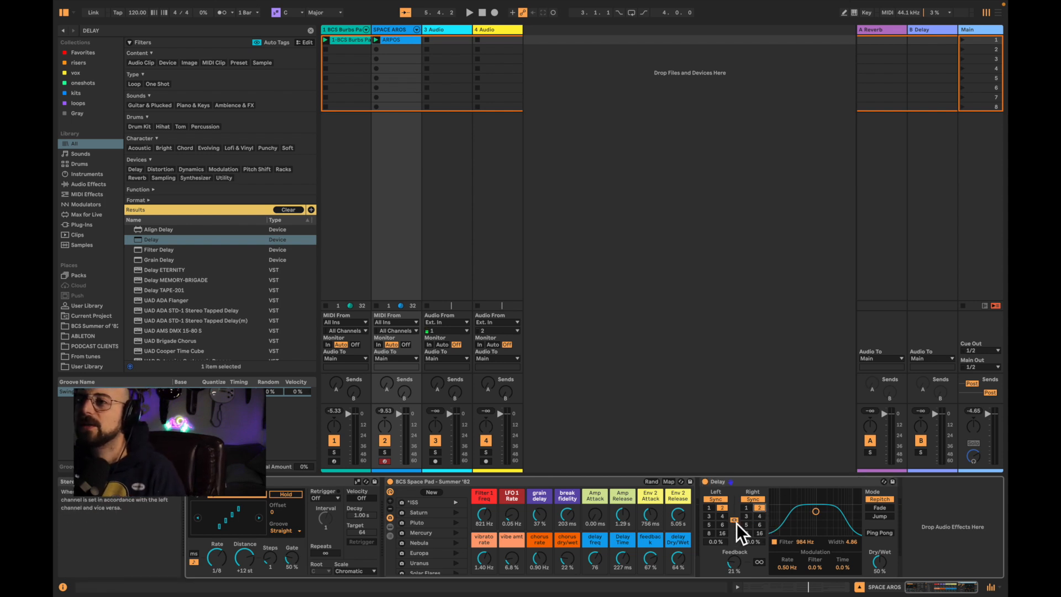
pyautogui.click(713, 519)
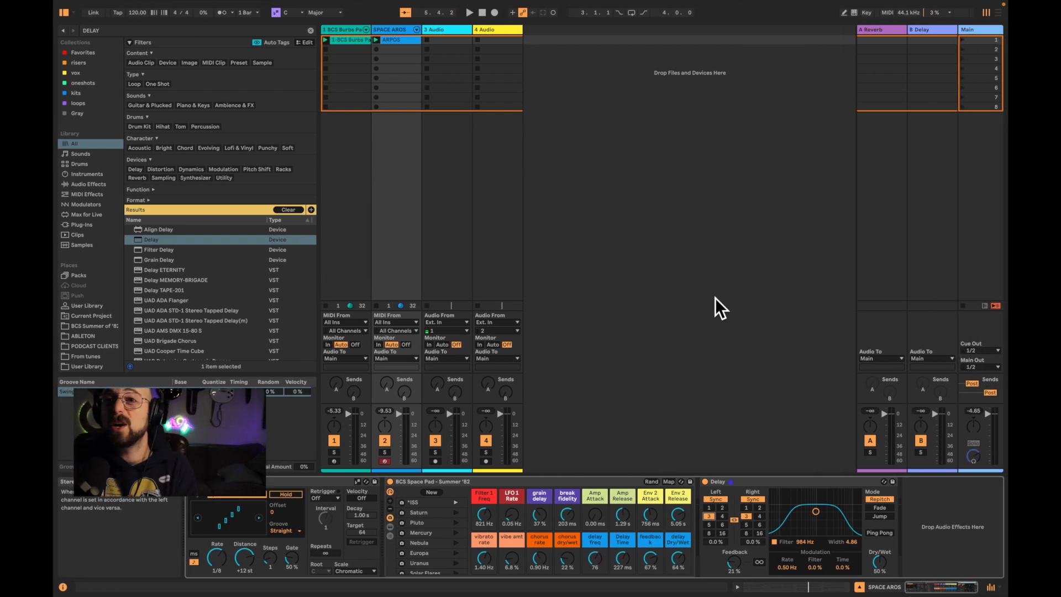
pyautogui.press('space')
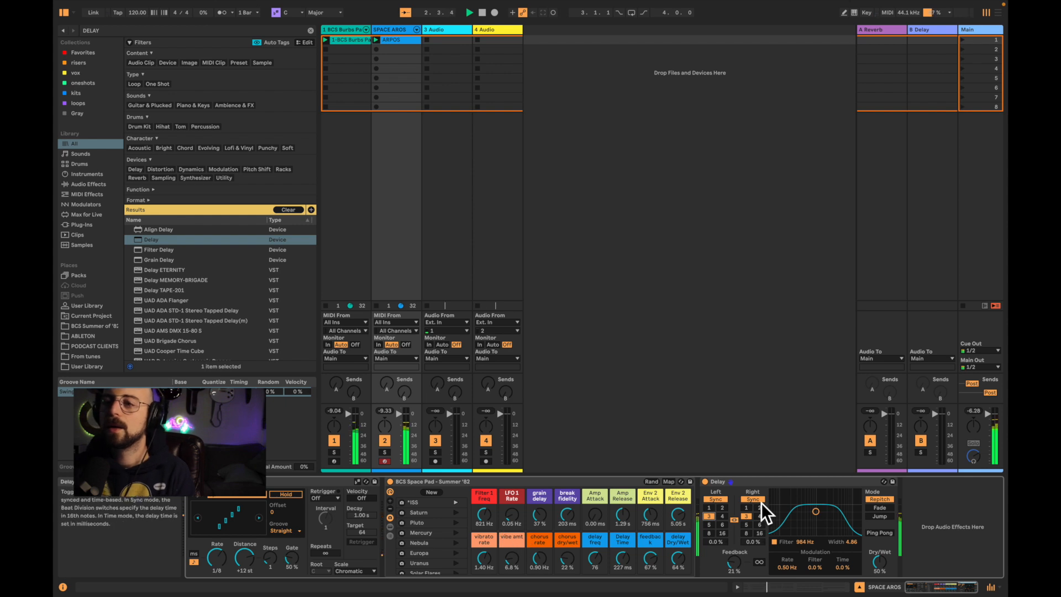
pyautogui.press('space')
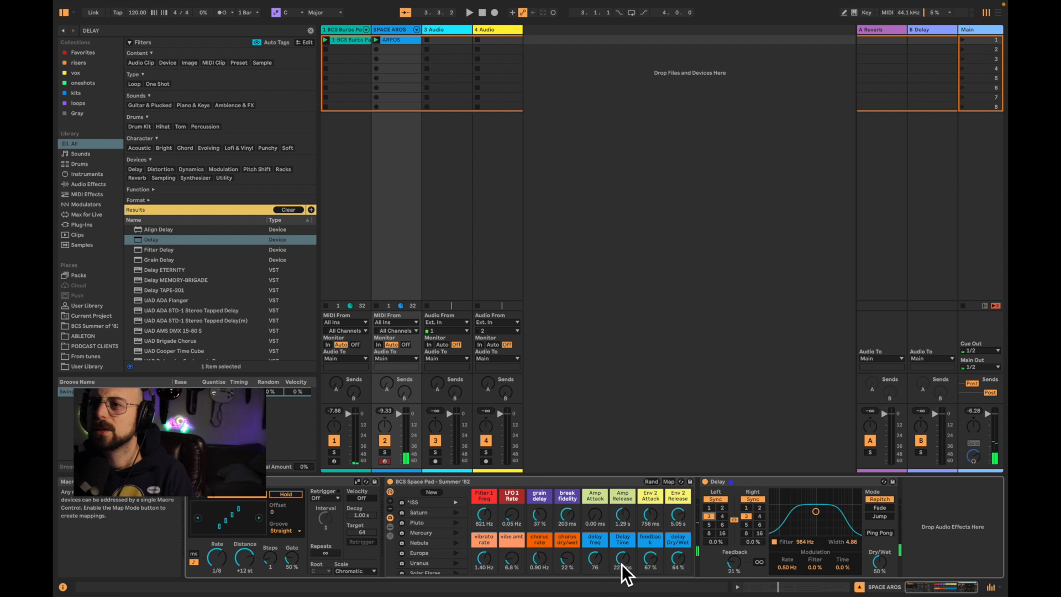
# Lower the Space Pad's delay freq to 52 and its delay Dry/Wet to 17%, playing the pads to check.
pyautogui.click(595, 559)
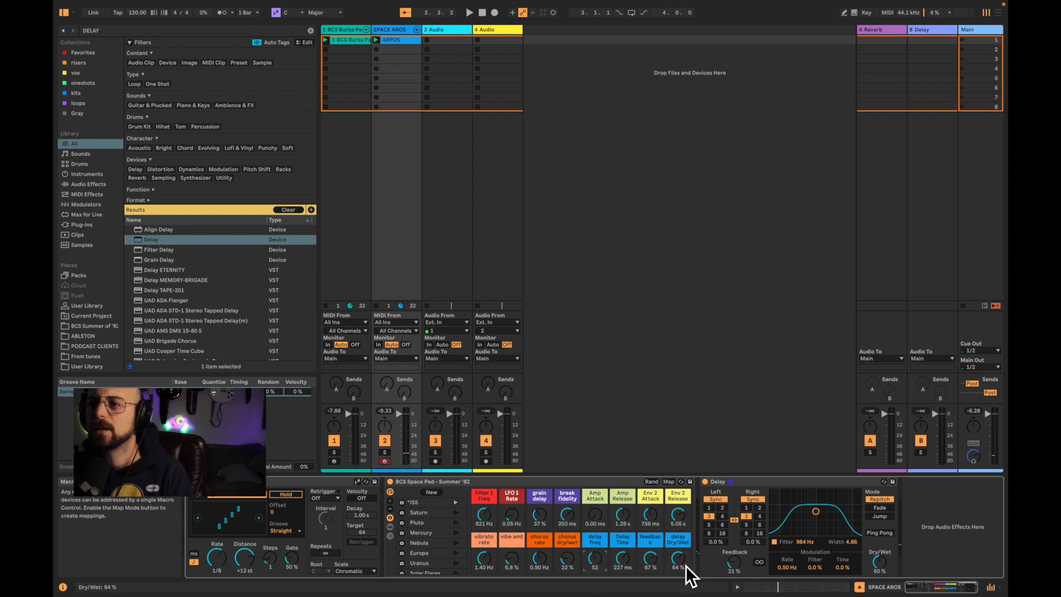
pyautogui.moveTo(678, 560); pyautogui.dragTo(678, 562)
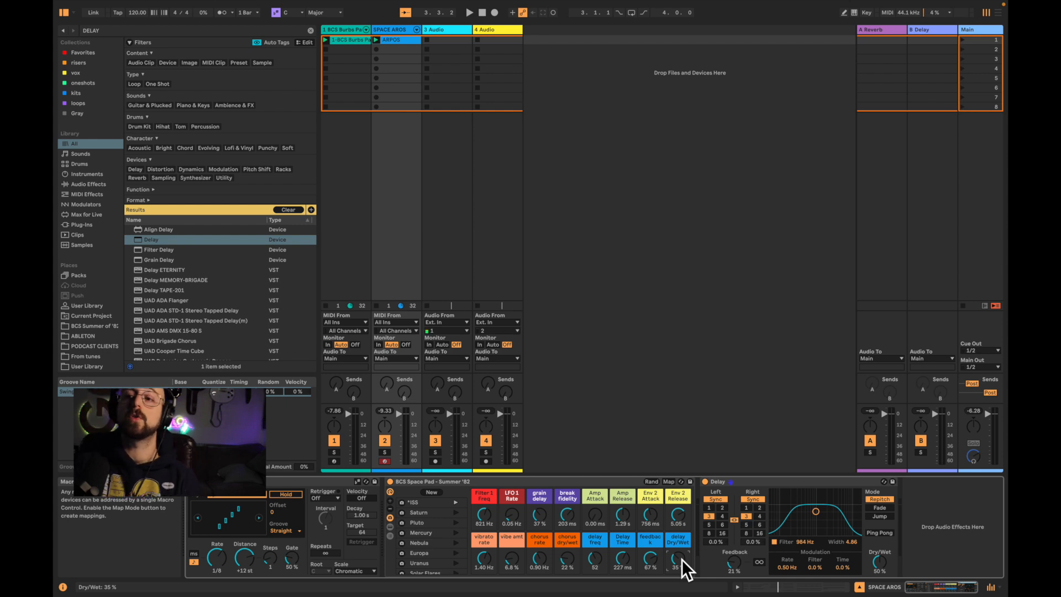
pyautogui.press('space')
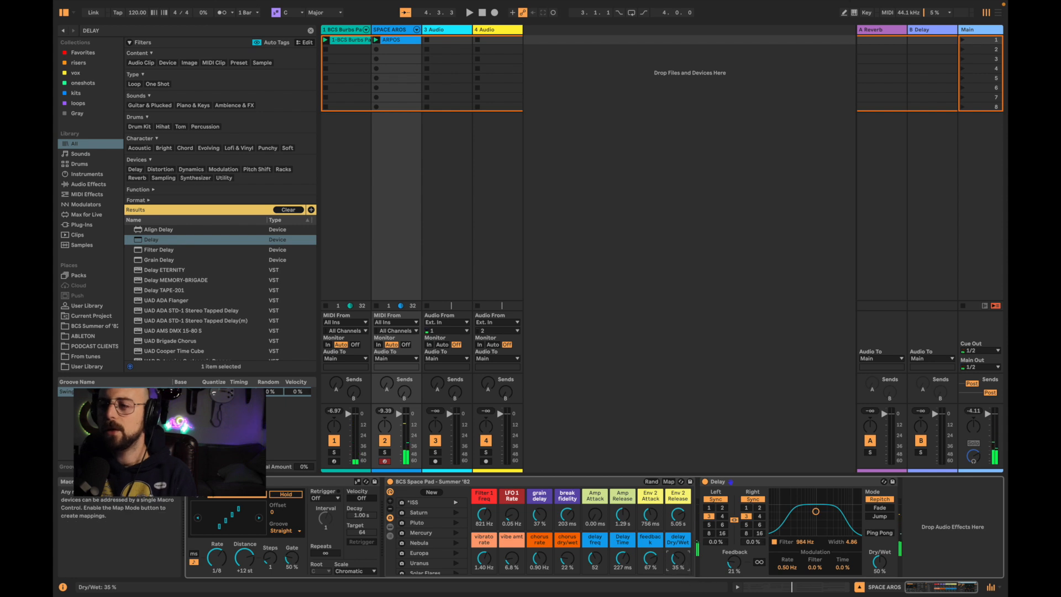
pyautogui.moveTo(682, 563); pyautogui.dragTo(682, 563)
pyautogui.press('space')
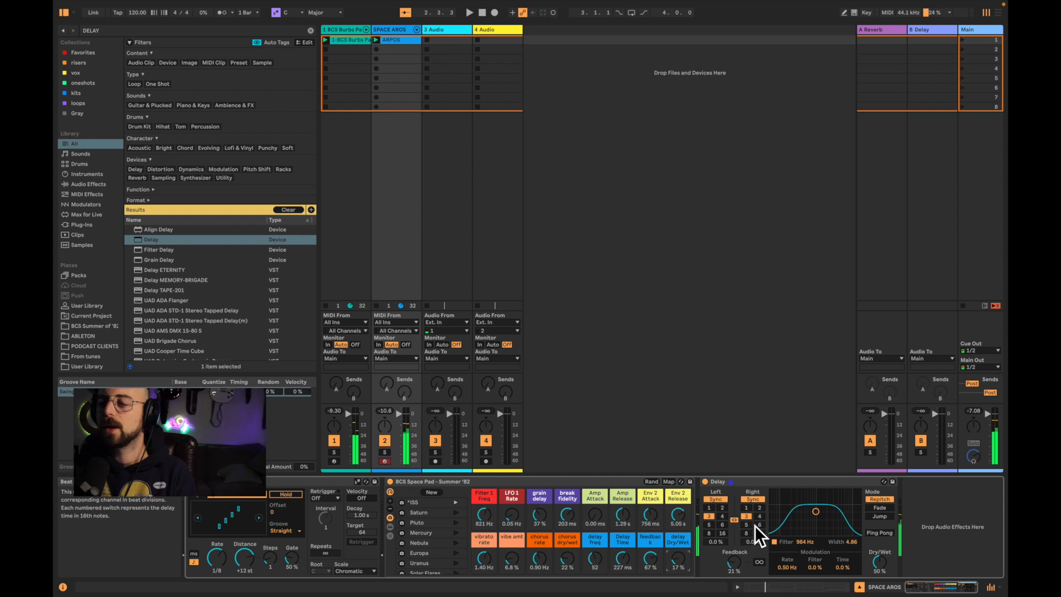
# Set the Delay device's linked left and right times to 2 sixteenths and listen to both pads.
pyautogui.click(761, 509)
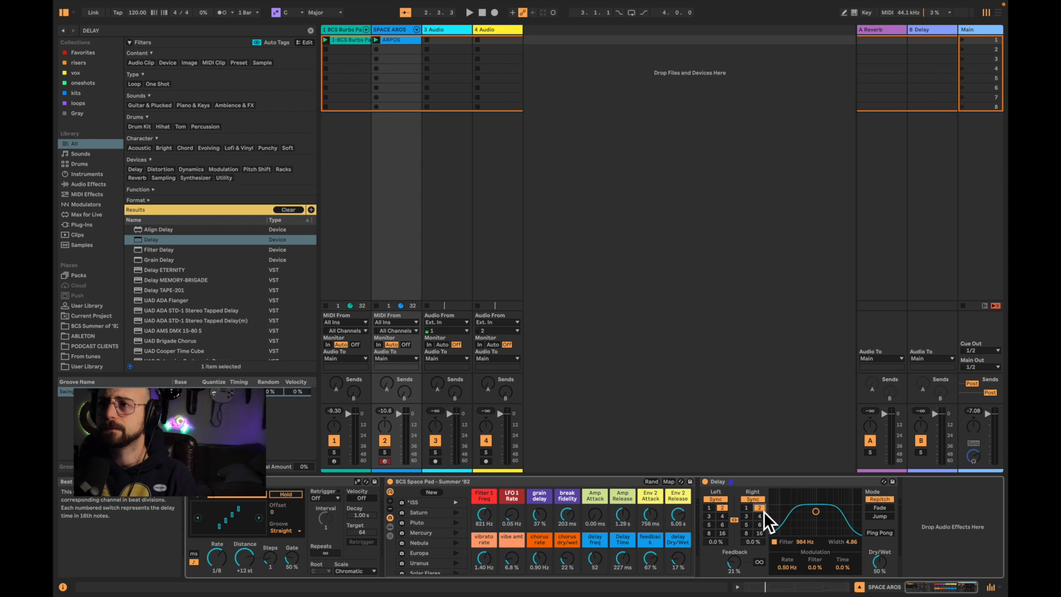
pyautogui.press('space')
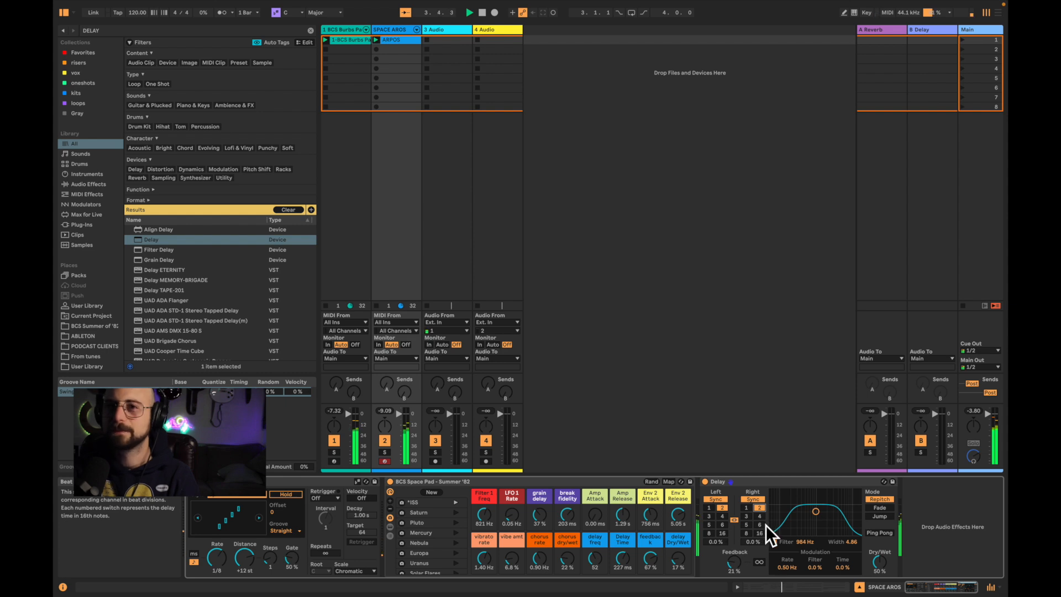
pyautogui.click(729, 480)
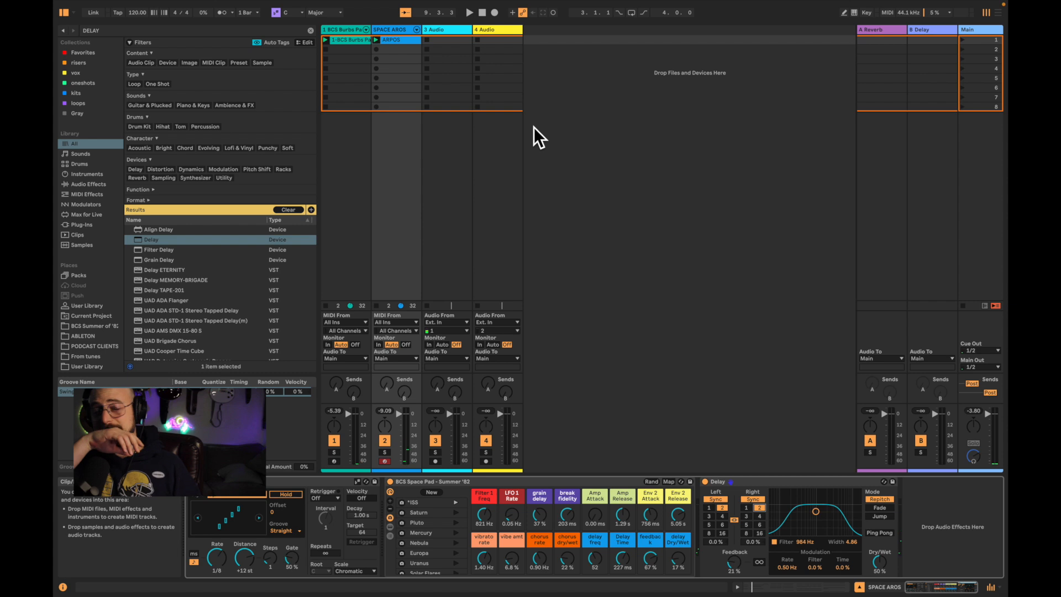
# Select the 4 Audio track.
pyautogui.click(506, 33)
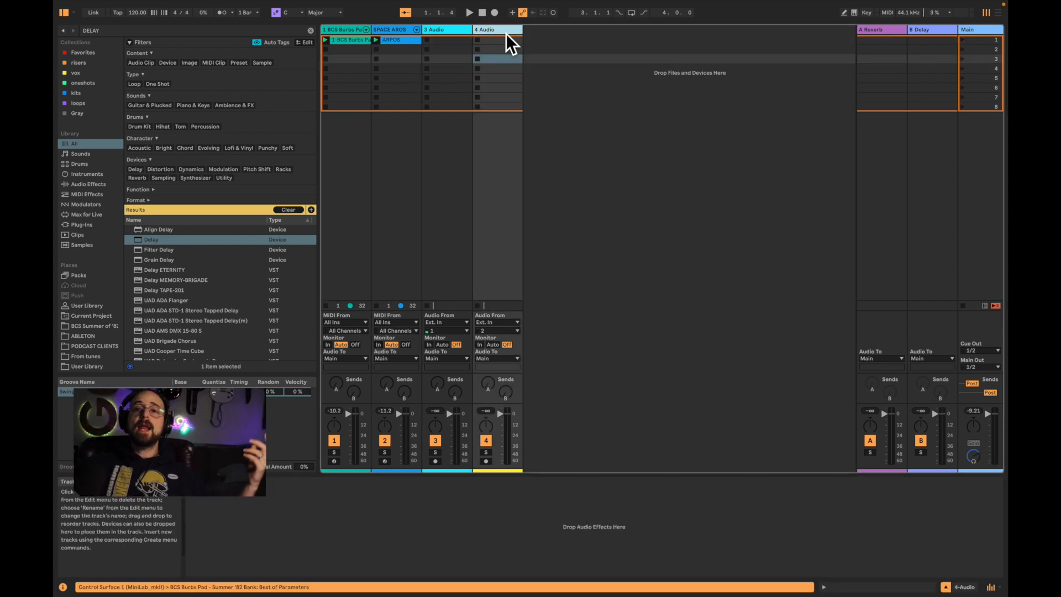